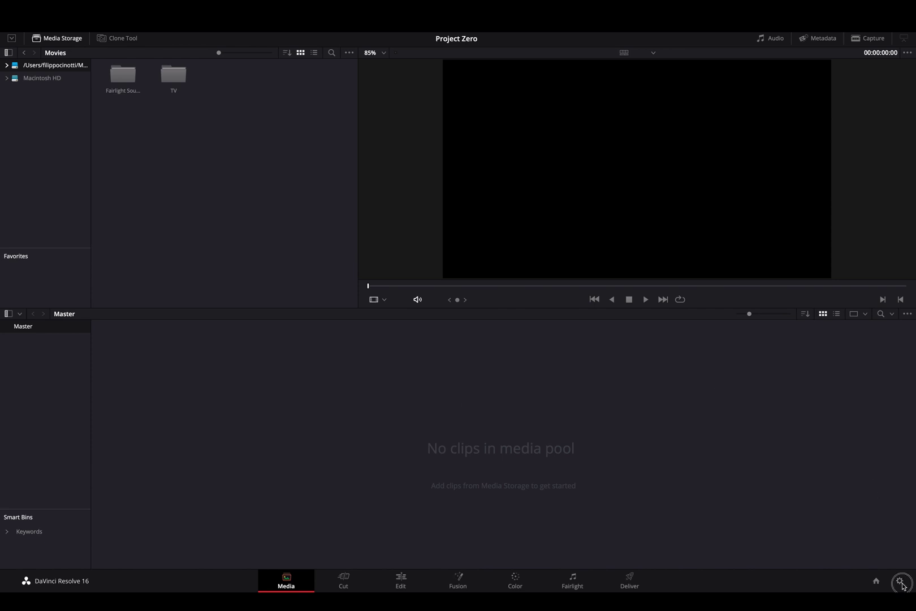
# View the project settings briefly, close them without changes, and open the application preferences.
pyautogui.click(900, 583)
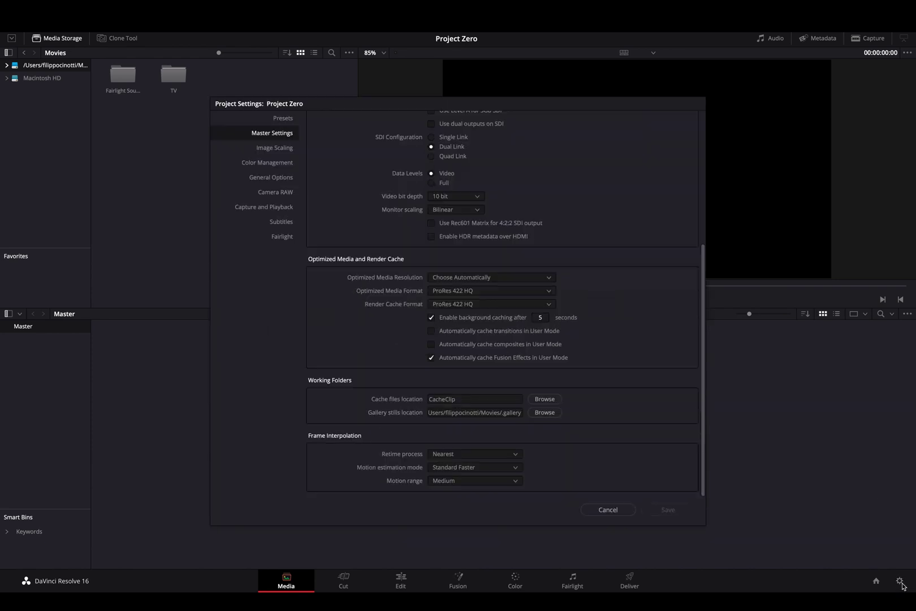
pyautogui.click(617, 515)
pyautogui.click(56, 26)
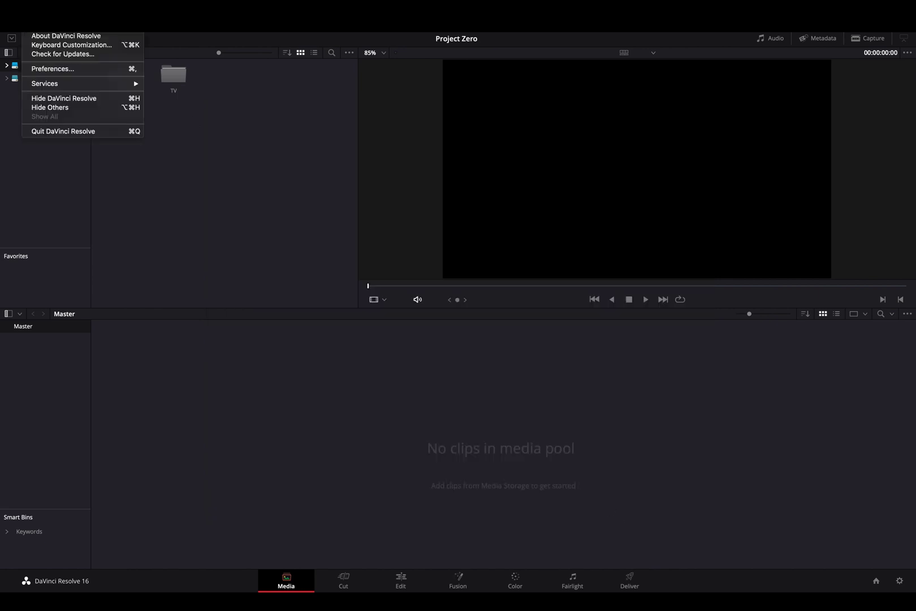
pyautogui.click(79, 69)
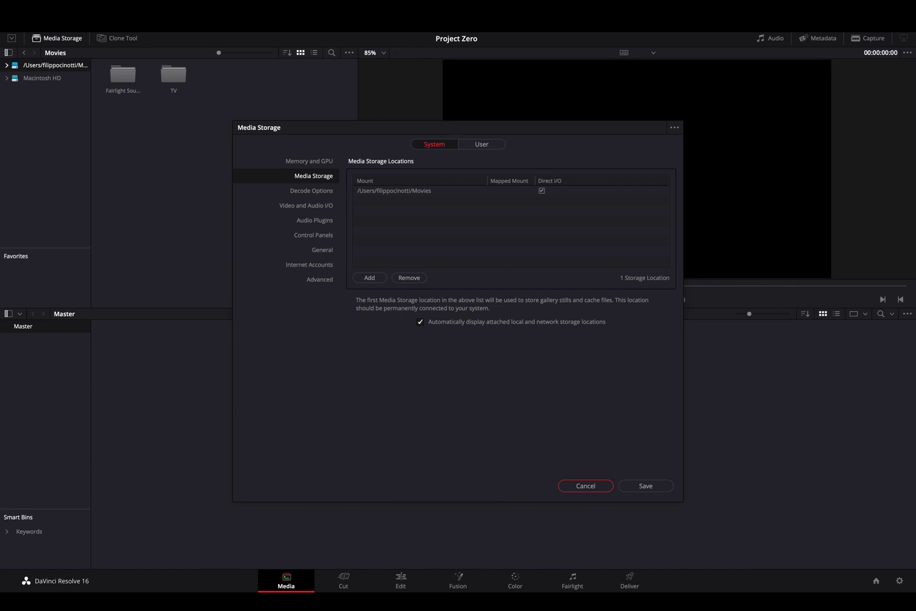
pyautogui.click(48, 27)
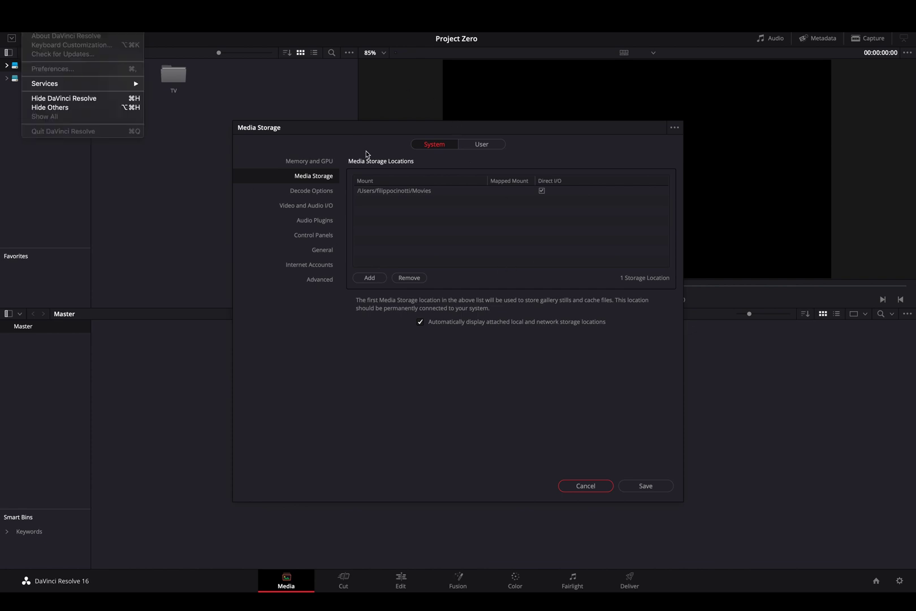
pyautogui.click(385, 148)
# Examine the user preferences for project saving and the UI Settings, including the list of interface languages.
pyautogui.click(482, 146)
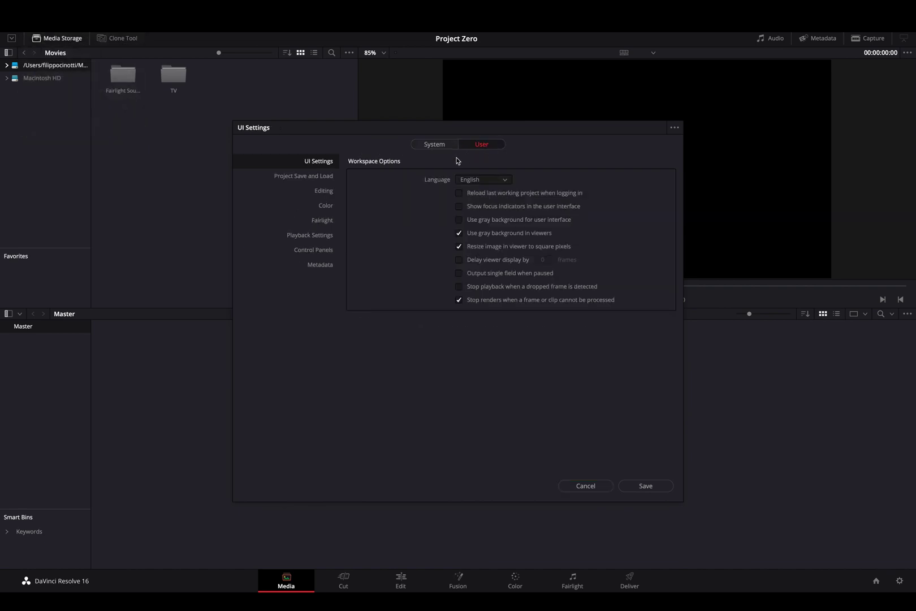
pyautogui.click(285, 179)
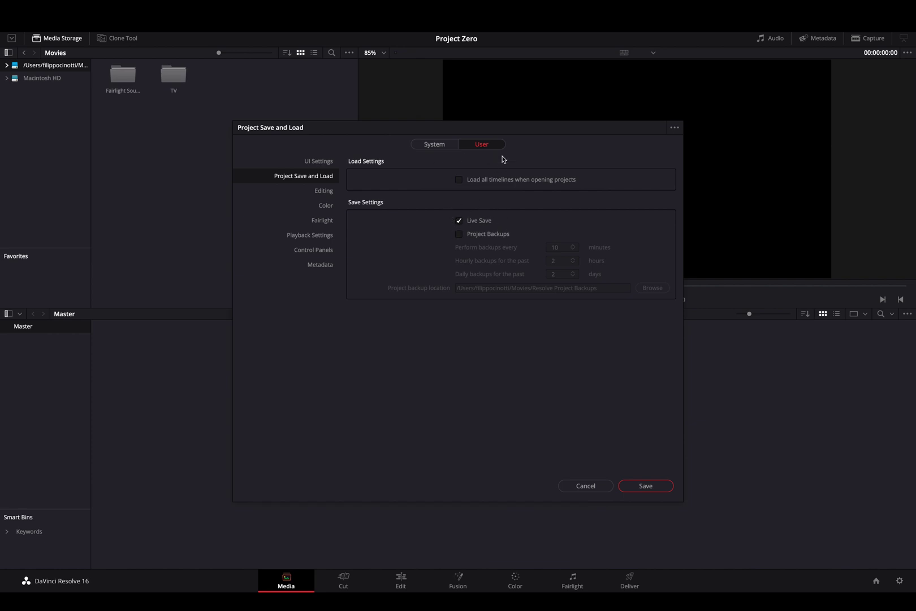
pyautogui.click(434, 144)
pyautogui.click(493, 146)
pyautogui.click(320, 165)
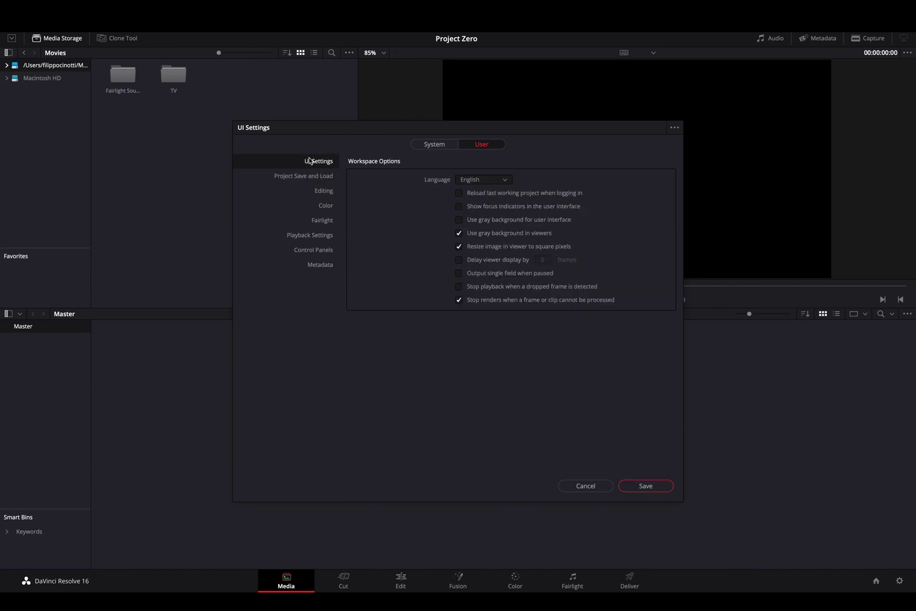
pyautogui.click(503, 179)
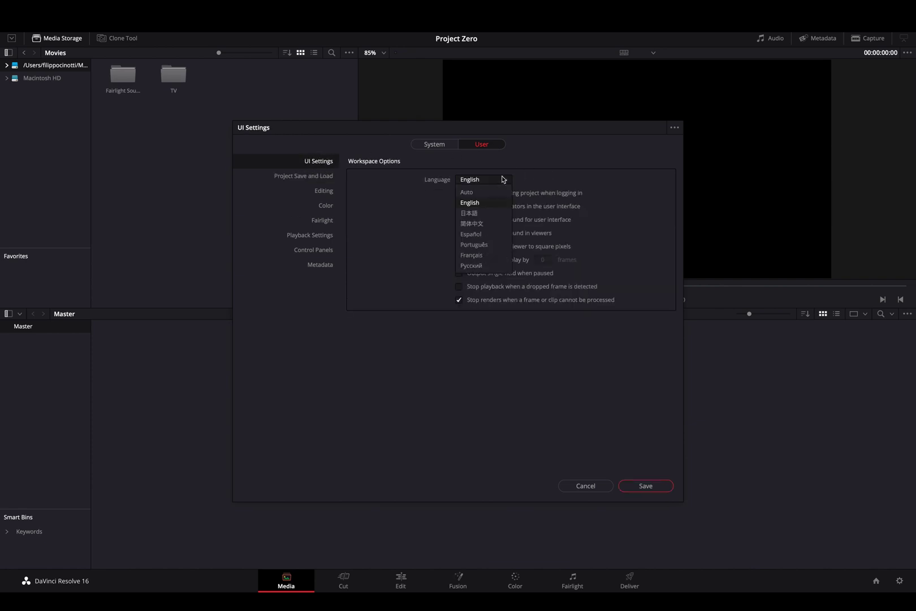
pyautogui.click(530, 165)
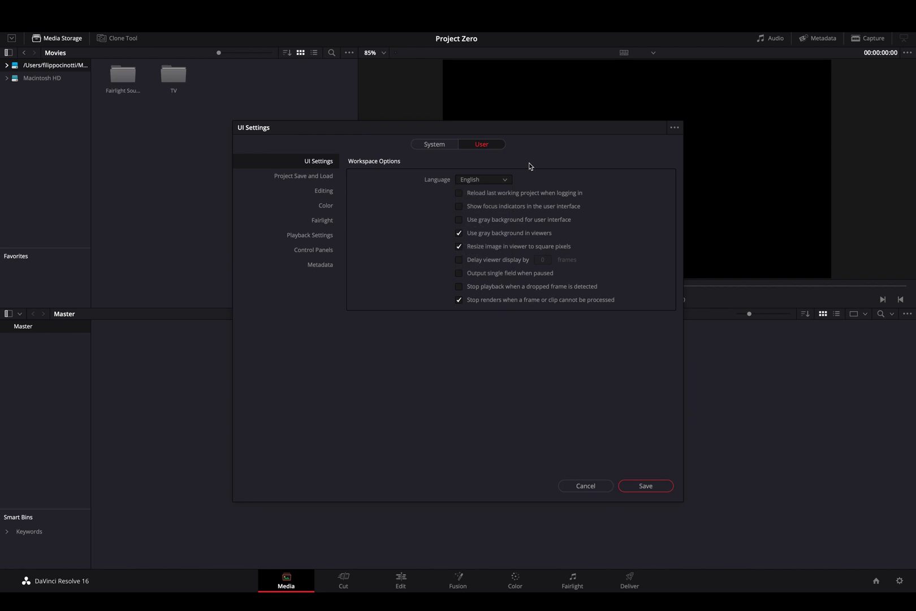
pyautogui.click(498, 179)
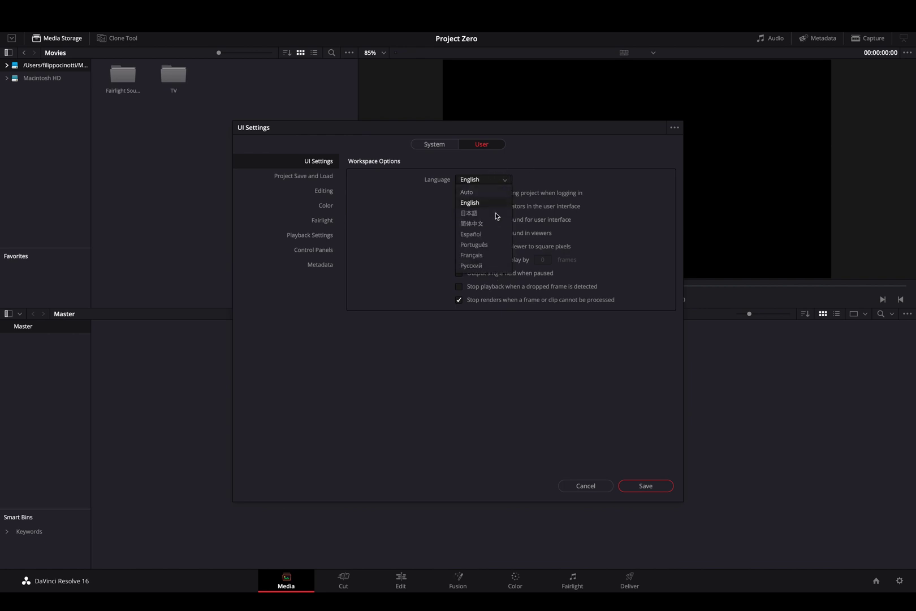
pyautogui.click(403, 176)
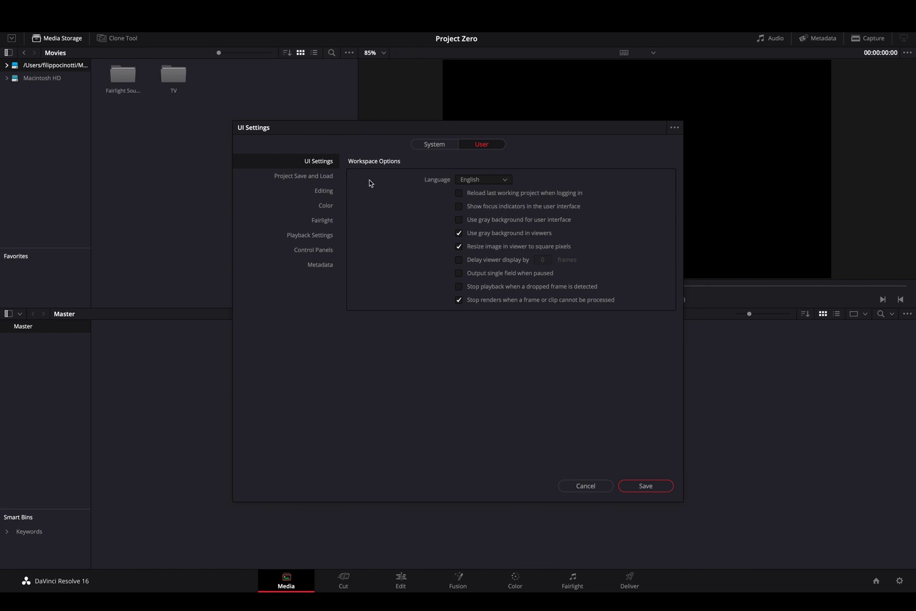
# Review the user preferences for Project Save and Load and for Editing, including timeline, smart bin and general settings.
pyautogui.click(326, 180)
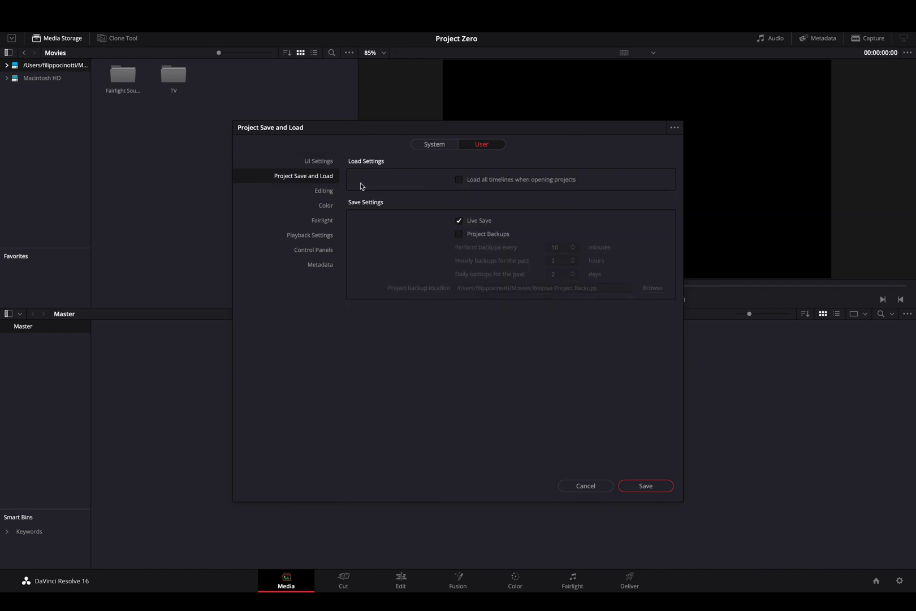
pyautogui.click(318, 193)
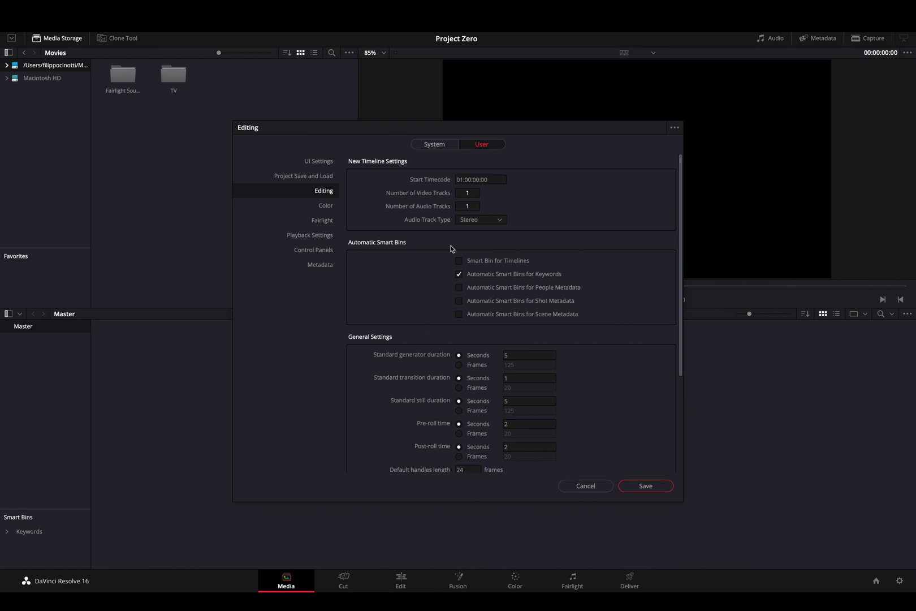
pyautogui.scroll(-2, 396, 305)
pyautogui.scroll(2, 401, 277)
pyautogui.scroll(-5, 413, 256)
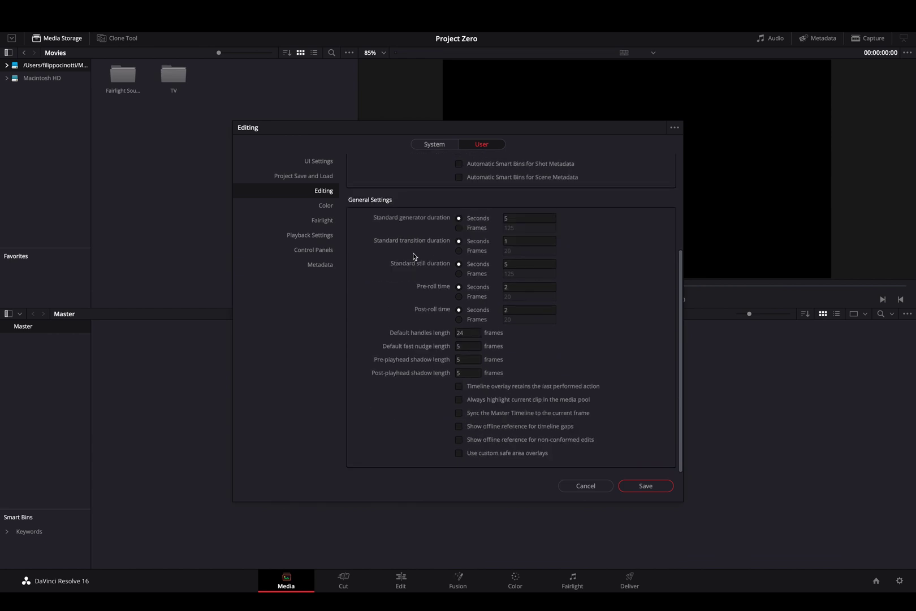
pyautogui.scroll(5, 413, 256)
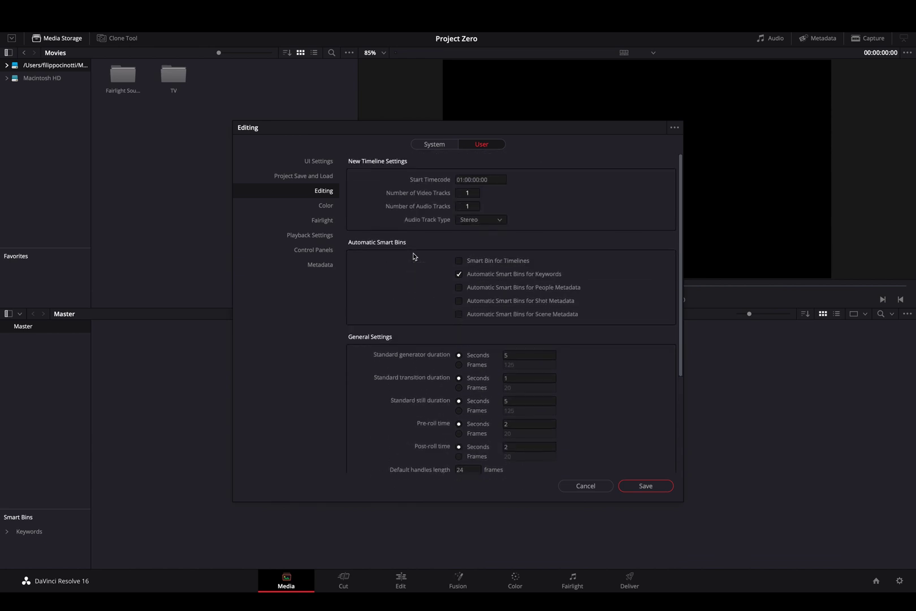
# Look through the user preferences for Color, Fairlight, Playback Settings, Control Panels and Metadata.
pyautogui.click(326, 204)
pyautogui.click(325, 220)
pyautogui.click(325, 236)
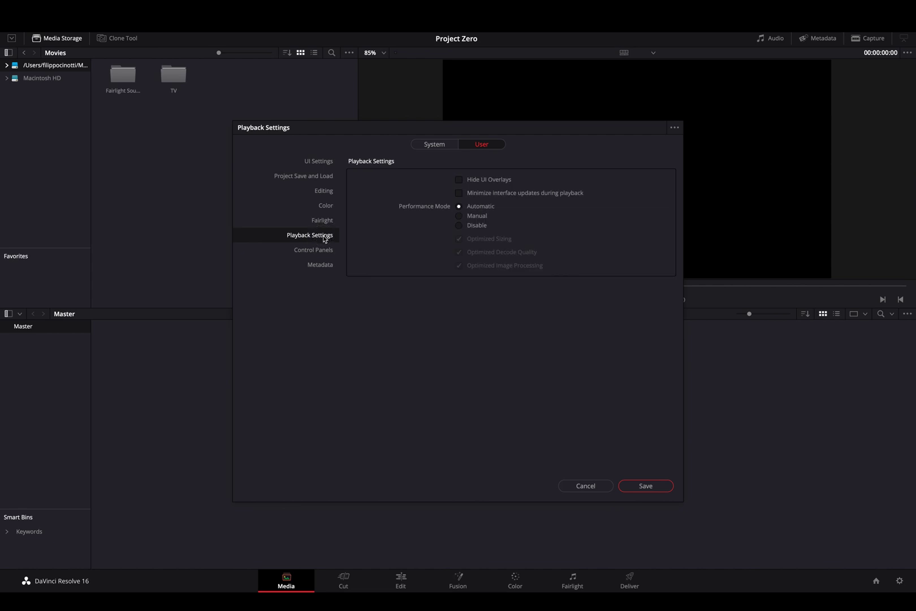
pyautogui.click(325, 249)
pyautogui.click(322, 264)
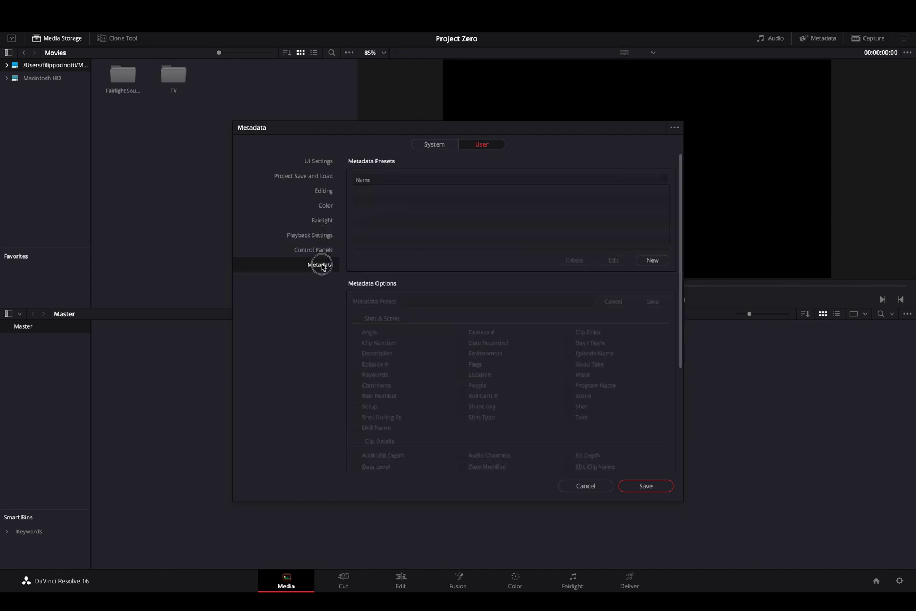
pyautogui.click(329, 195)
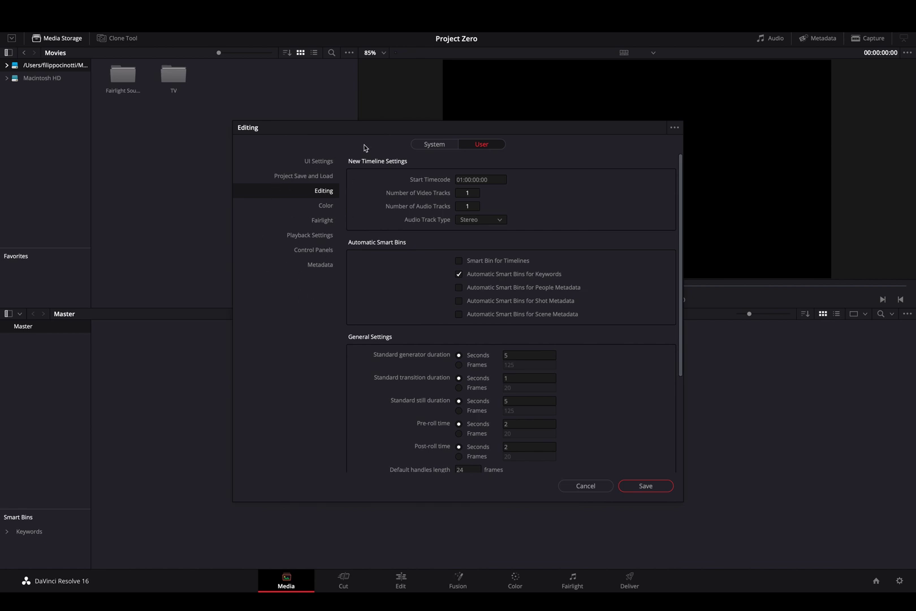
pyautogui.click(313, 265)
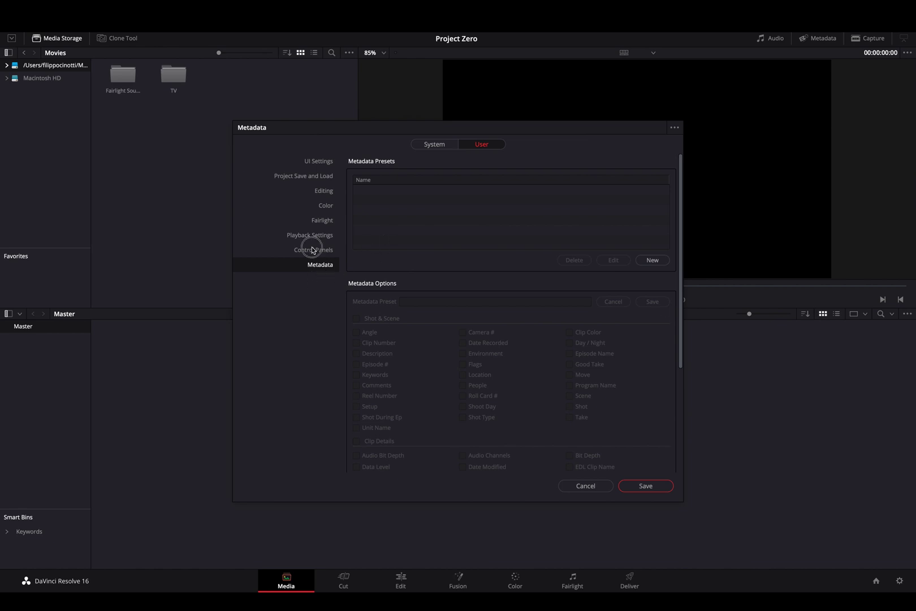
pyautogui.click(313, 250)
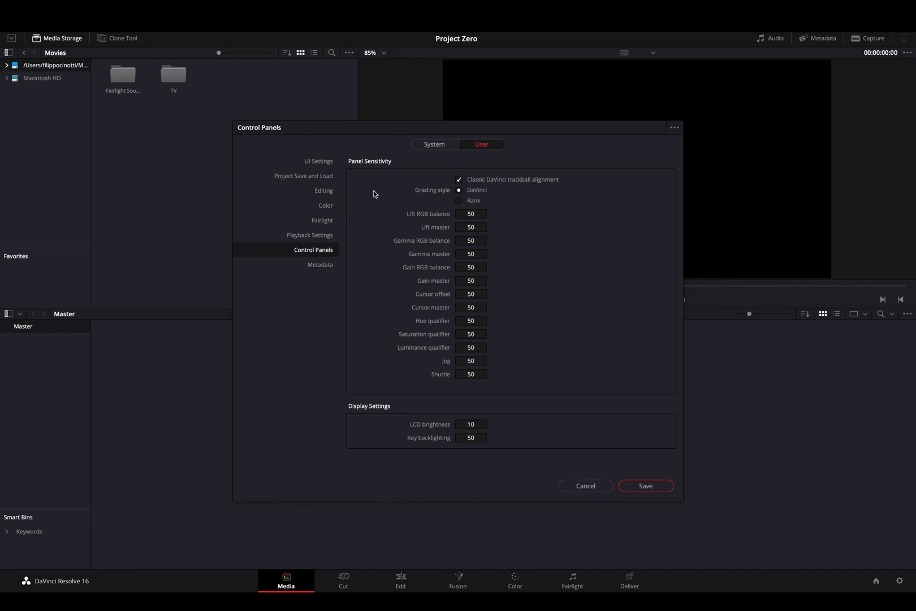
pyautogui.click(324, 235)
pyautogui.click(324, 220)
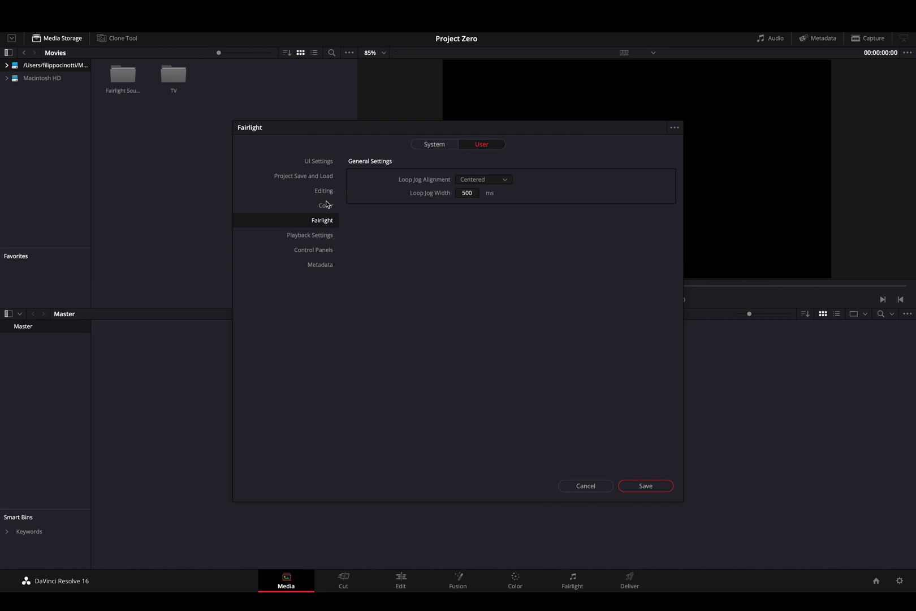
pyautogui.click(326, 204)
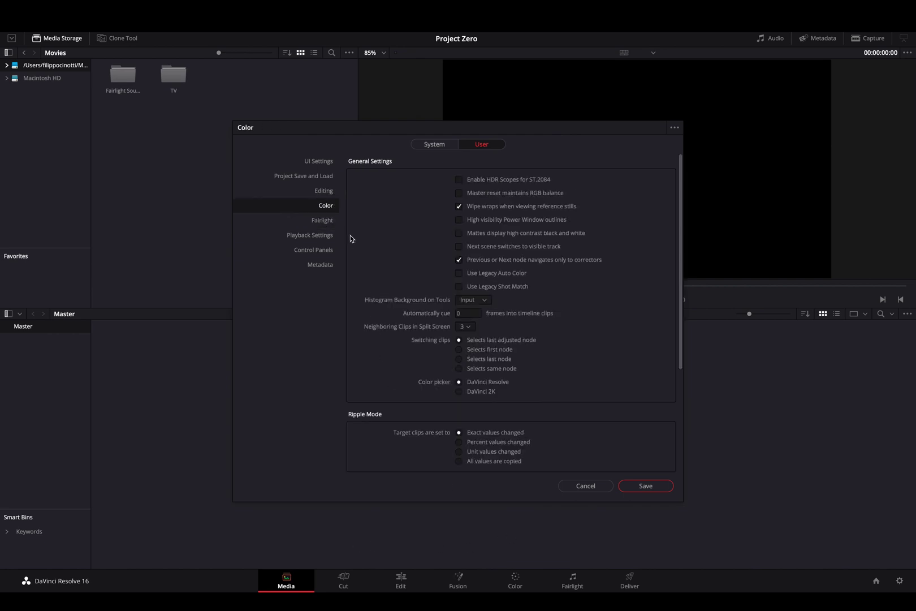
# Review the system preferences for Memory and GPU, Media Storage, Decode Options, and Video and Audio I/O.
pyautogui.click(426, 146)
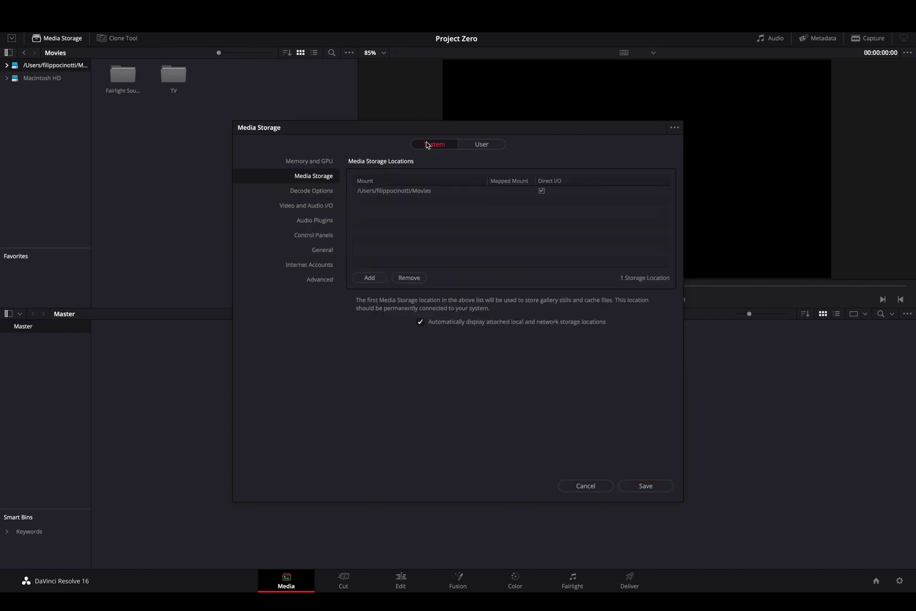
pyautogui.click(326, 162)
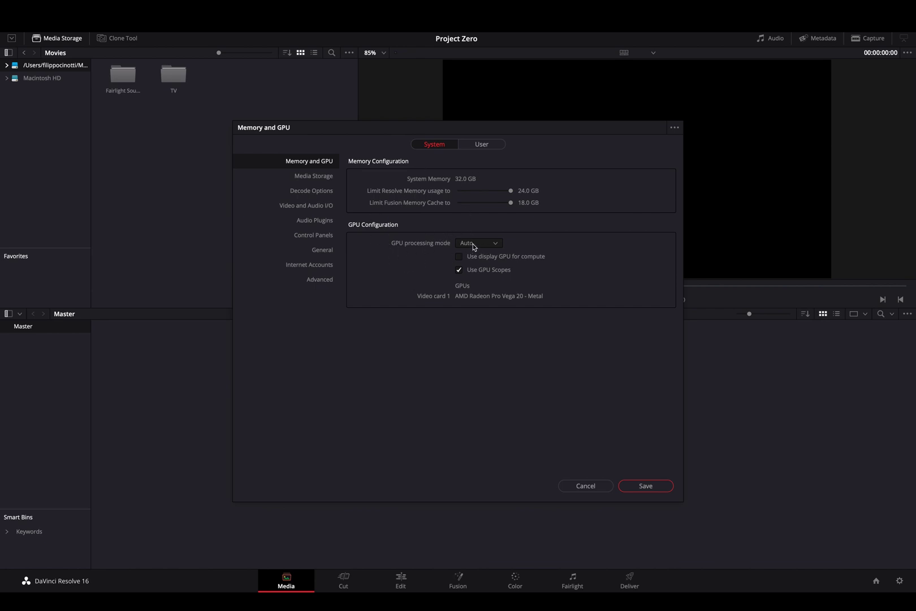
pyautogui.click(326, 179)
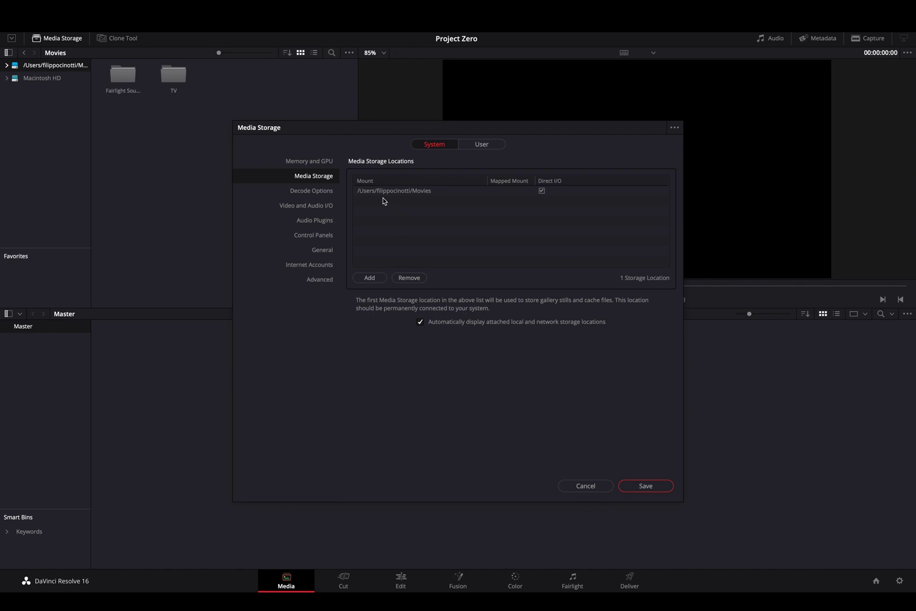
pyautogui.click(312, 194)
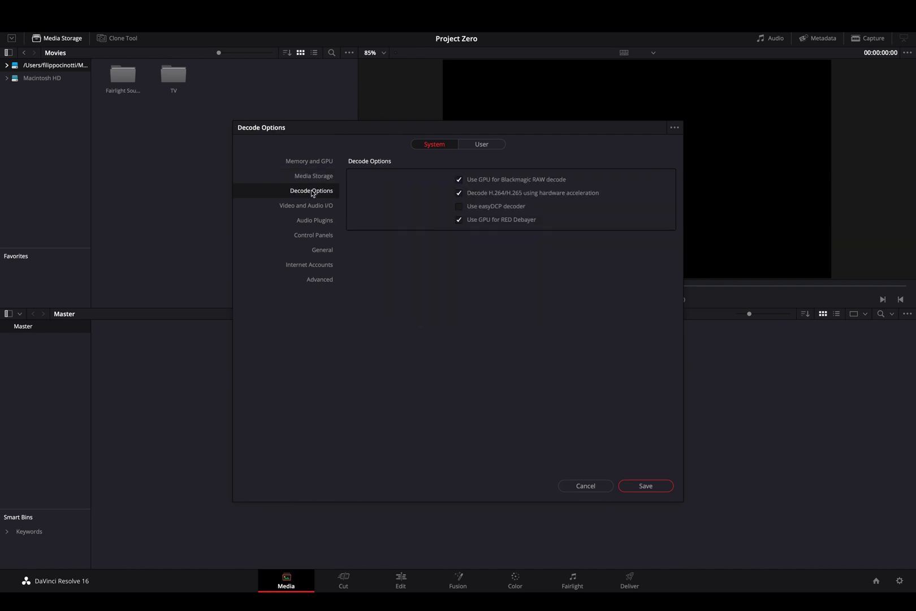
pyautogui.click(325, 209)
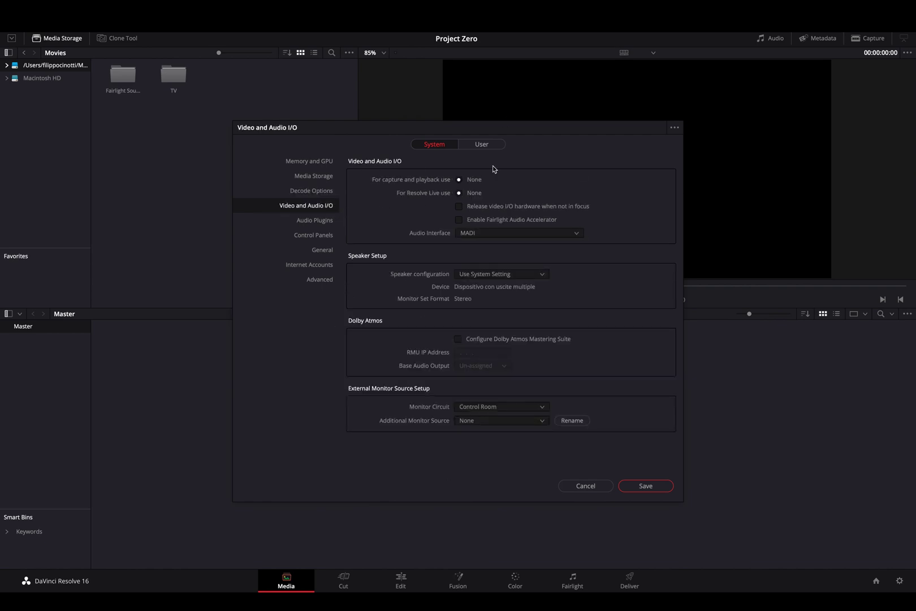
# Review the system preferences from Audio Plugins through Advanced, and close the preferences without saving.
pyautogui.click(320, 224)
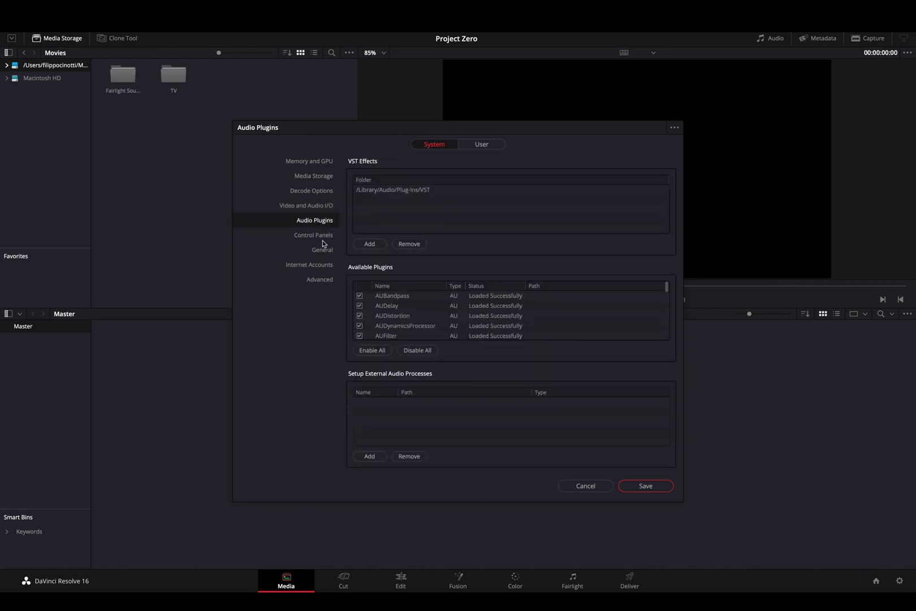
pyautogui.click(323, 236)
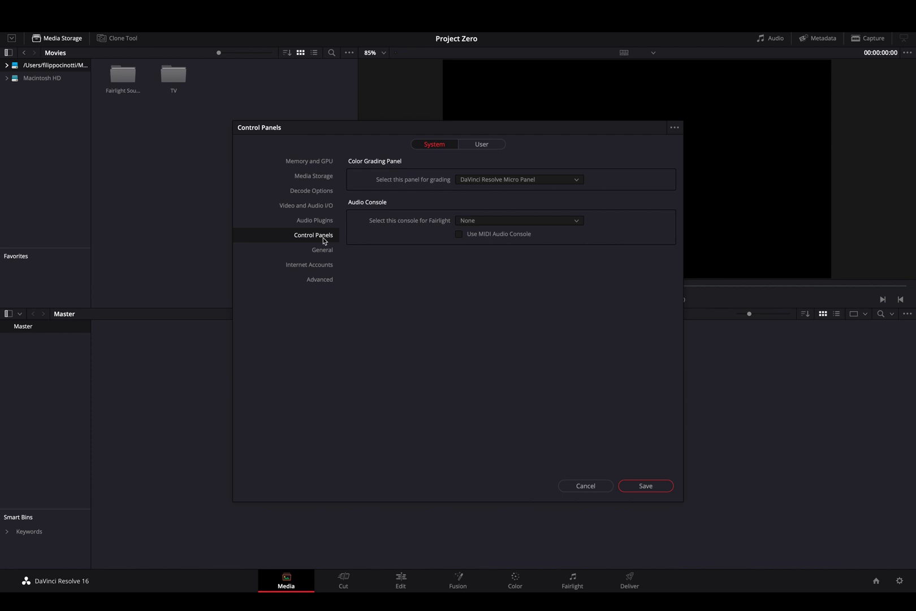
pyautogui.click(323, 250)
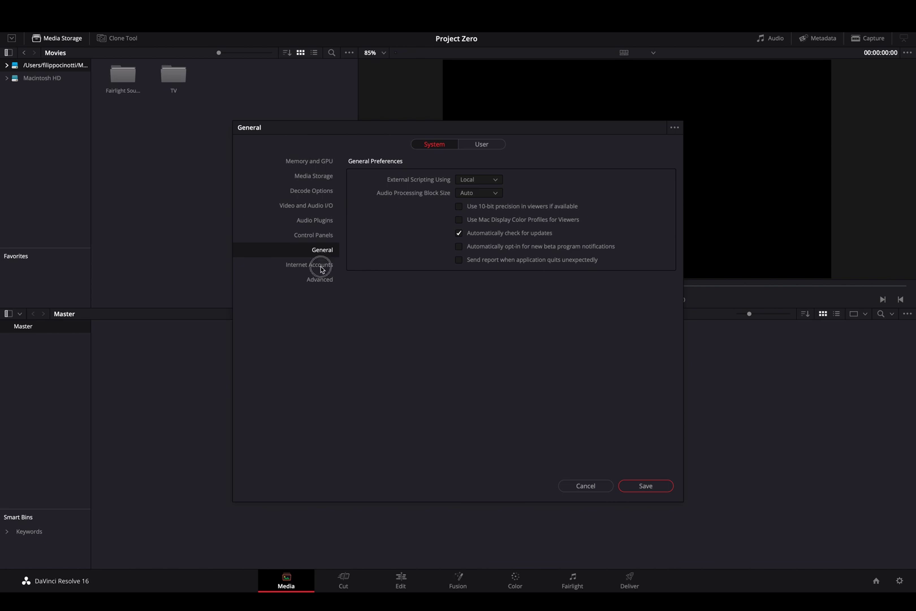
pyautogui.click(322, 266)
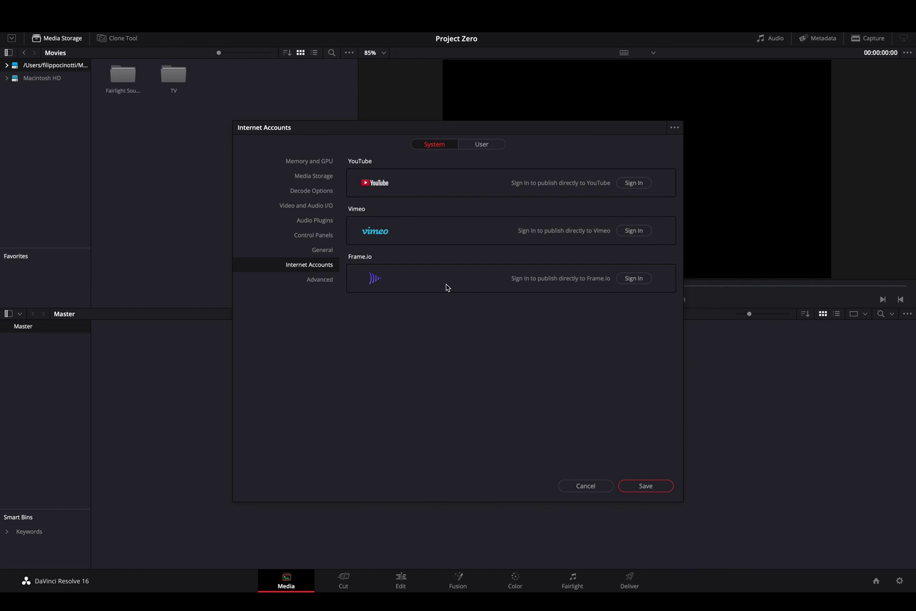
pyautogui.click(320, 281)
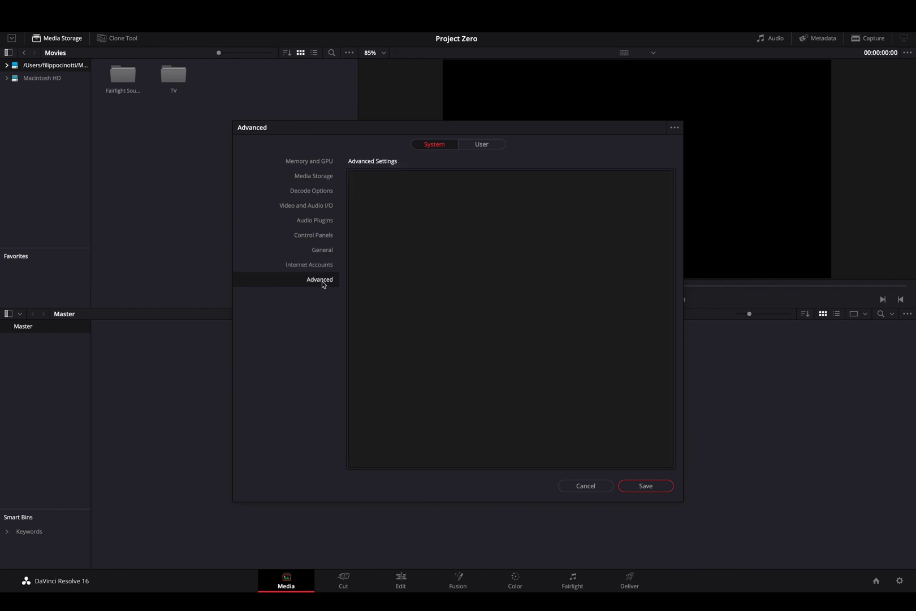
pyautogui.click(428, 234)
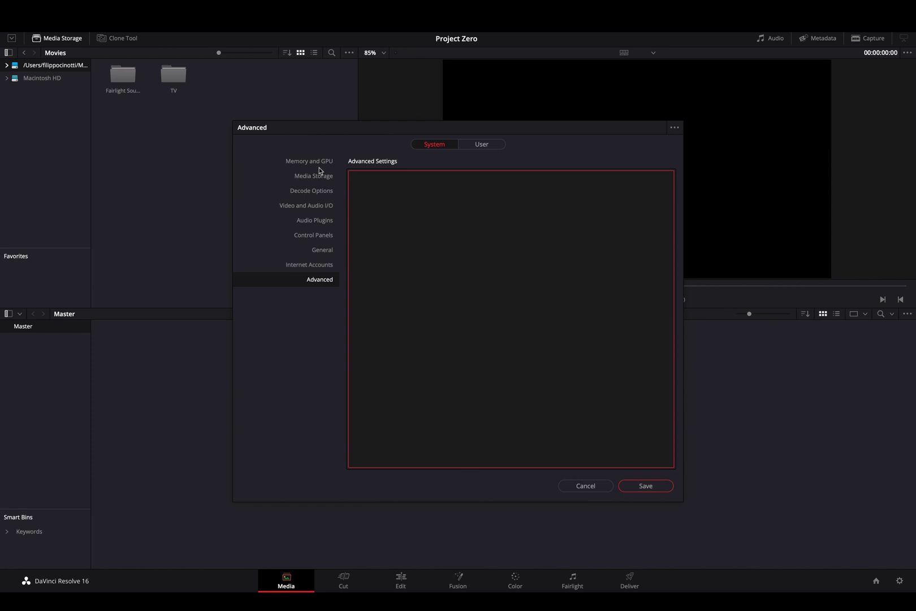
pyautogui.click(577, 486)
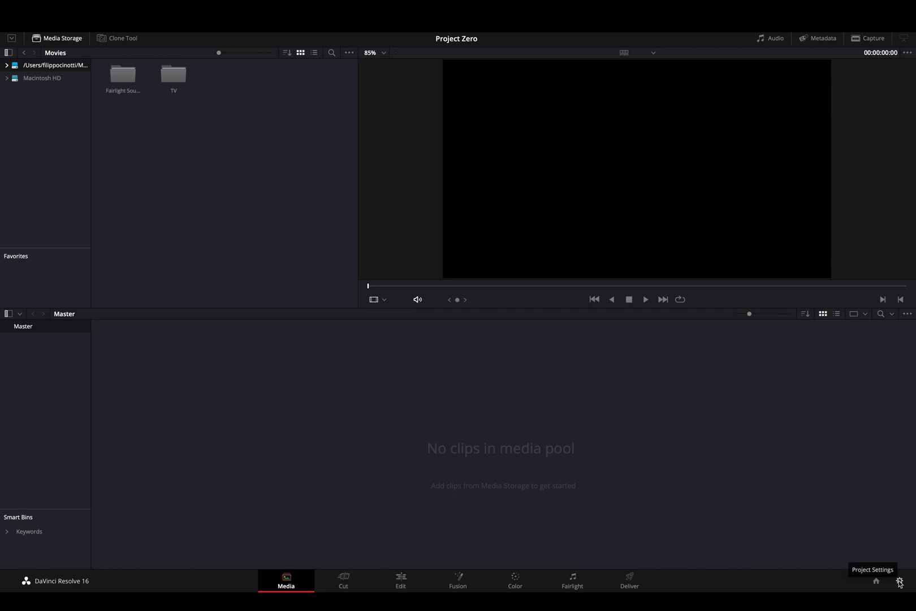
# Open the project settings and look over the Presets, Master Settings, Image Scaling and Color Management pages.
pyautogui.click(900, 581)
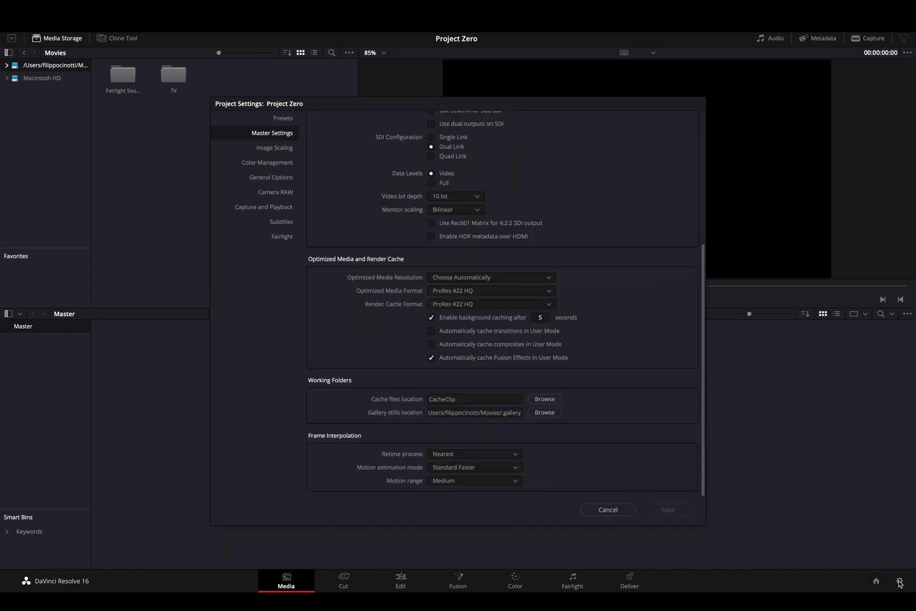
pyautogui.scroll(5, 645, 301)
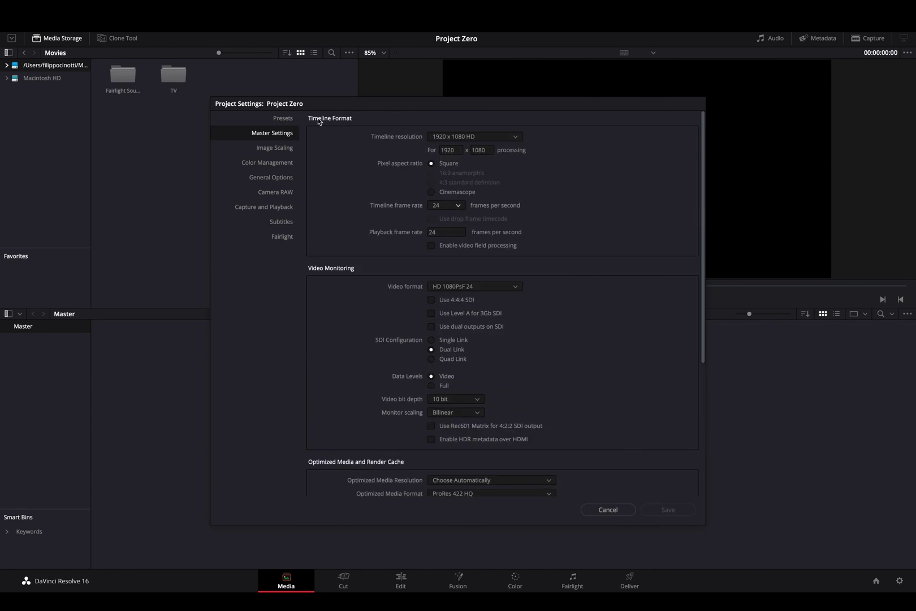
pyautogui.click(288, 121)
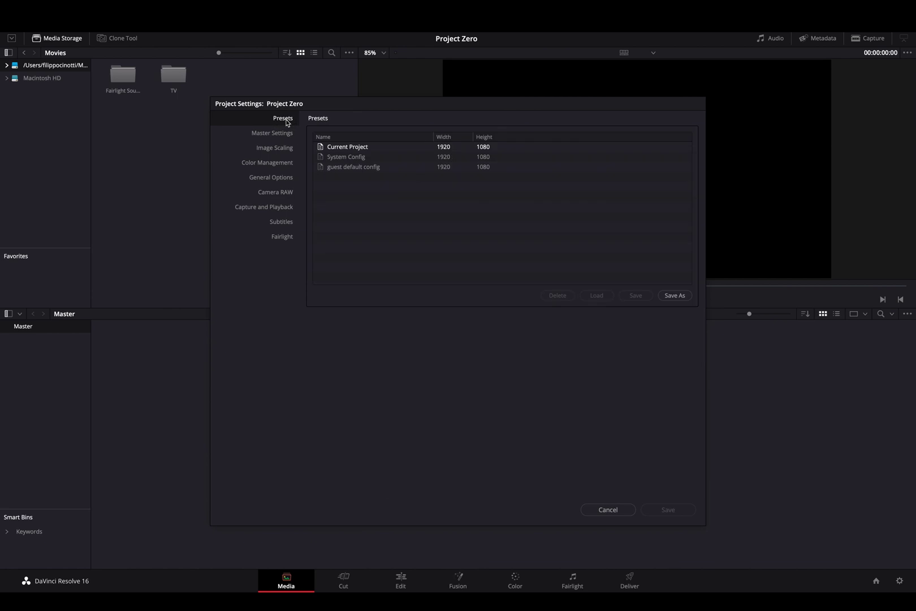
pyautogui.click(280, 135)
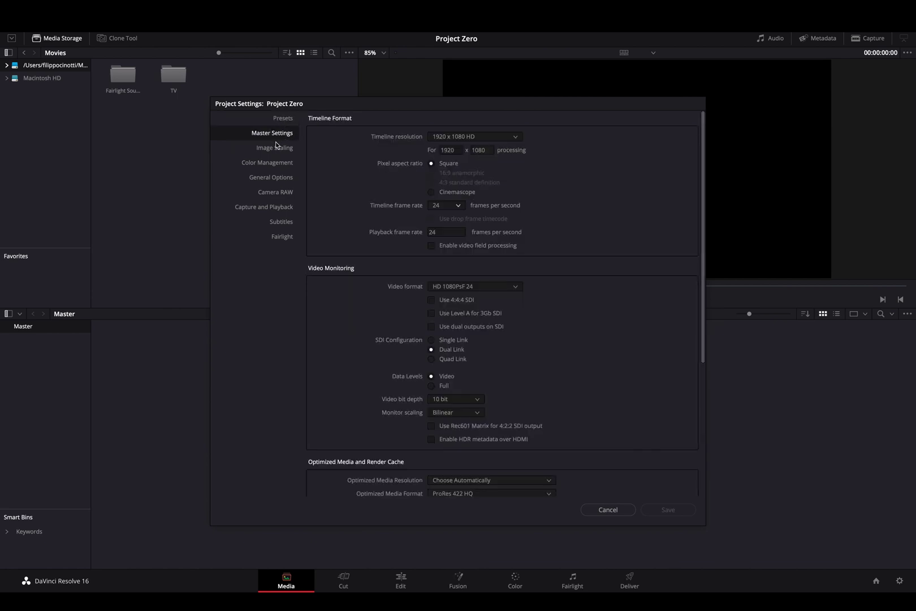
pyautogui.click(276, 146)
pyautogui.click(273, 161)
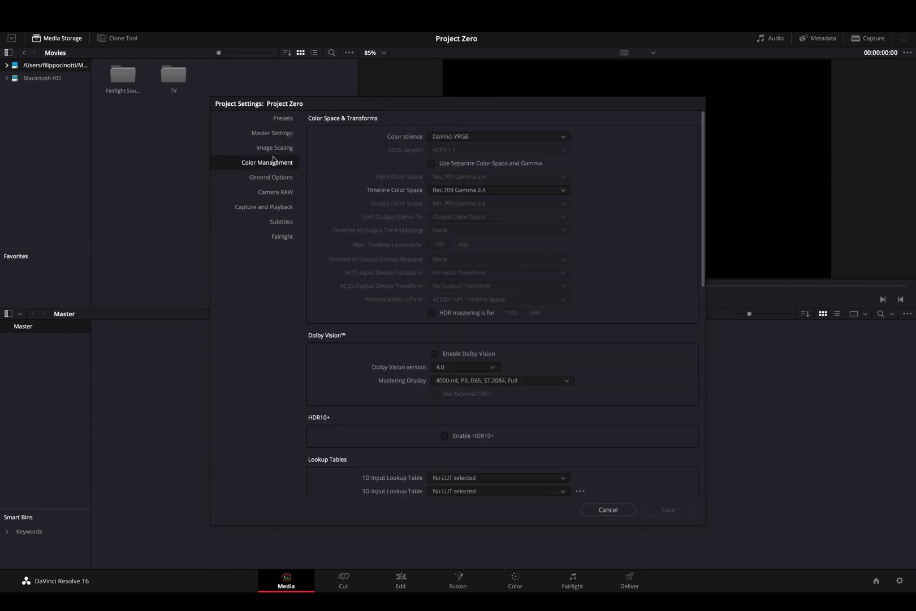
pyautogui.click(285, 130)
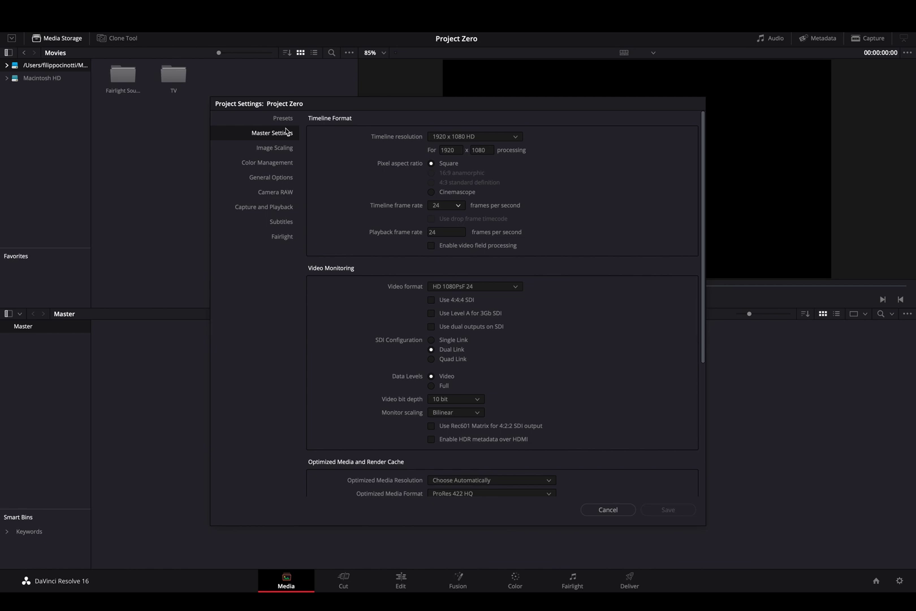
pyautogui.click(287, 120)
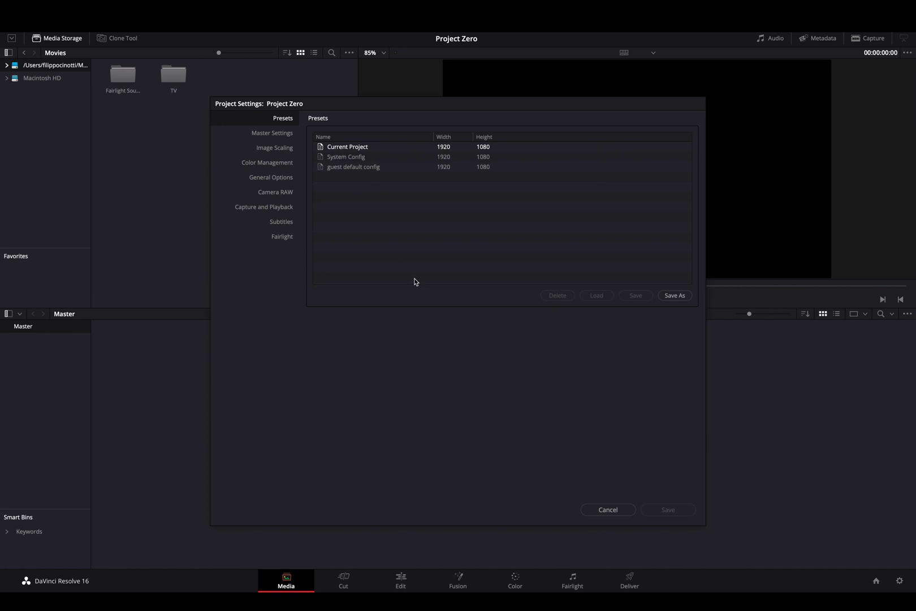
# Look over the Master Settings and examine the full range of timeline resolution options, from Custom and NTSC up to 8192 x 4320 DCI.
pyautogui.click(286, 138)
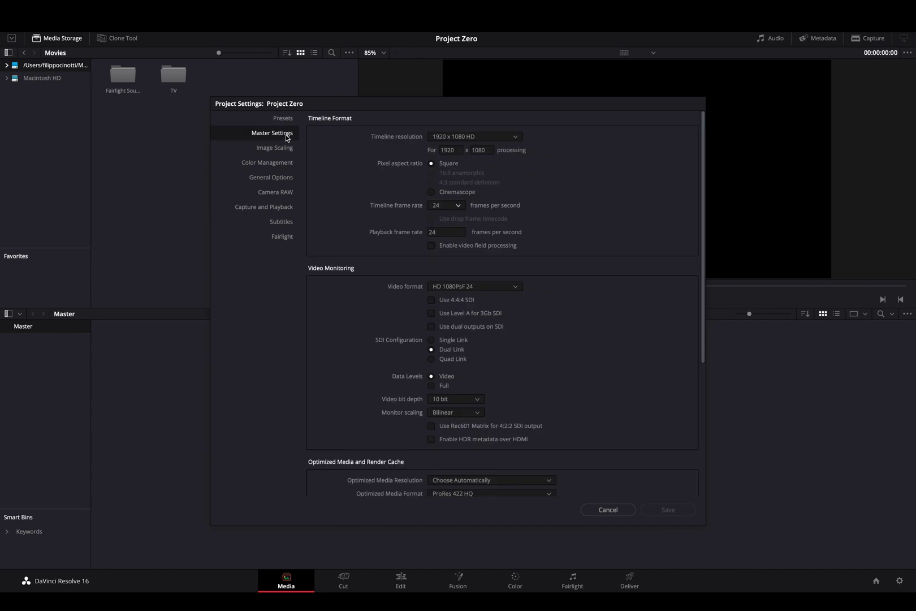
pyautogui.scroll(-5, 362, 231)
pyautogui.scroll(5, 362, 232)
pyautogui.click(509, 138)
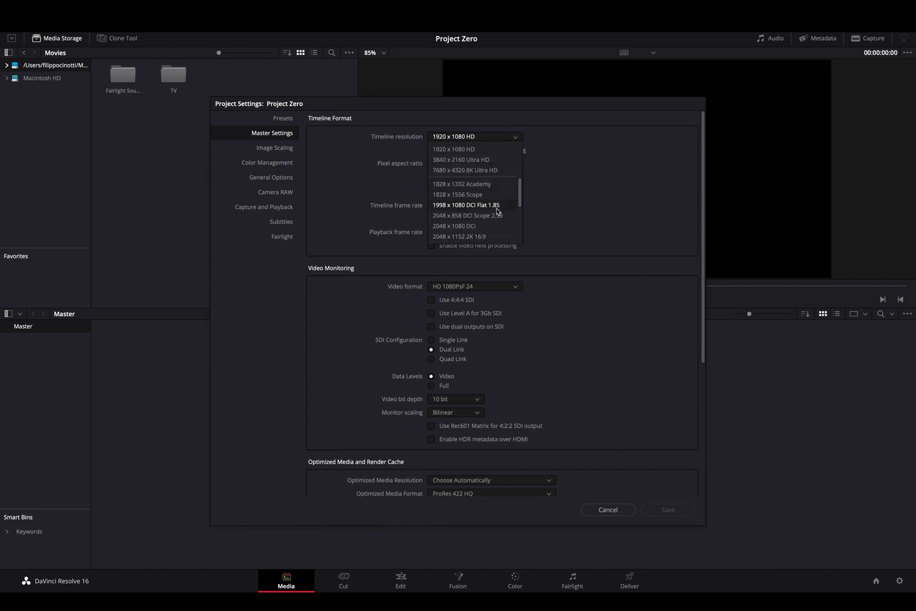
pyautogui.scroll(-5, 497, 211)
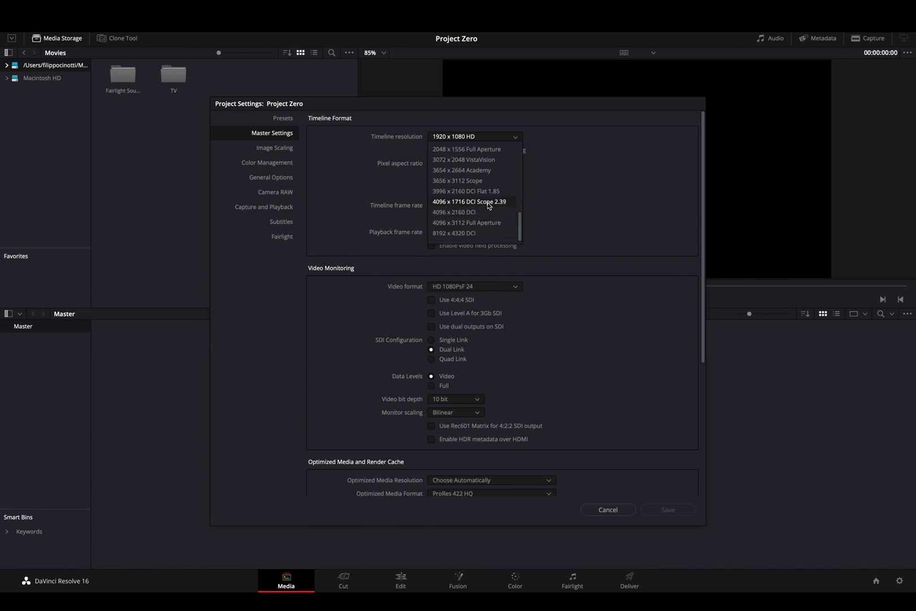
pyautogui.scroll(4, 483, 203)
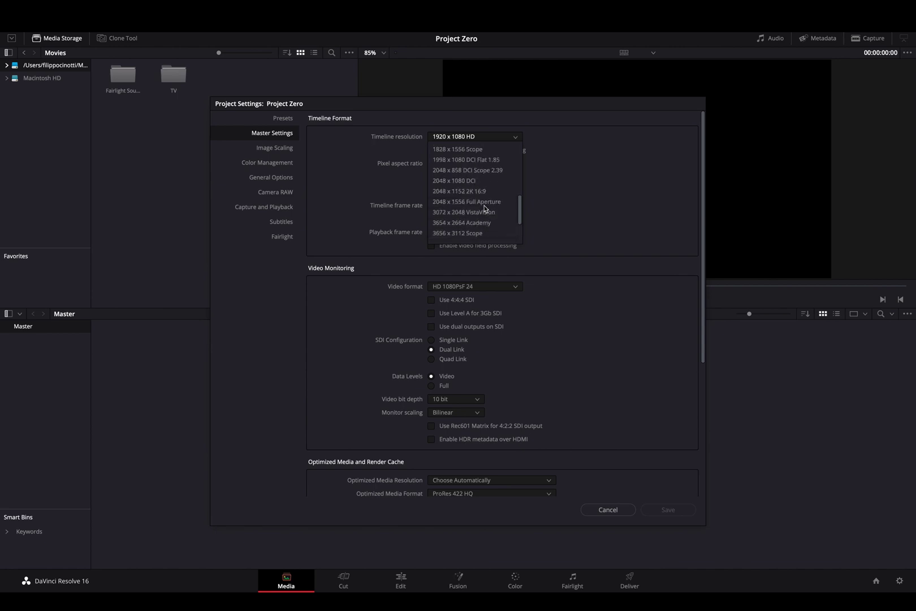
pyautogui.scroll(5, 481, 198)
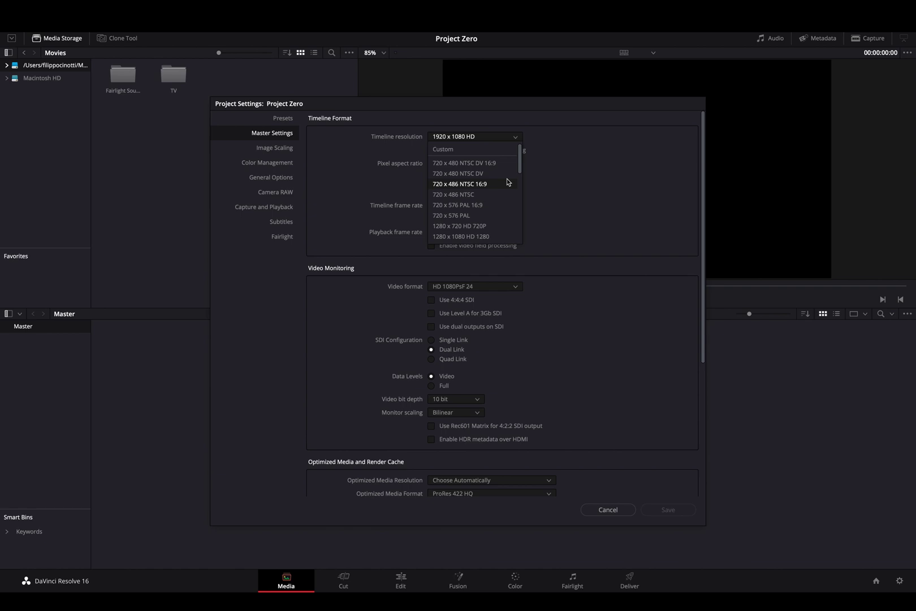
pyautogui.scroll(-10, 507, 177)
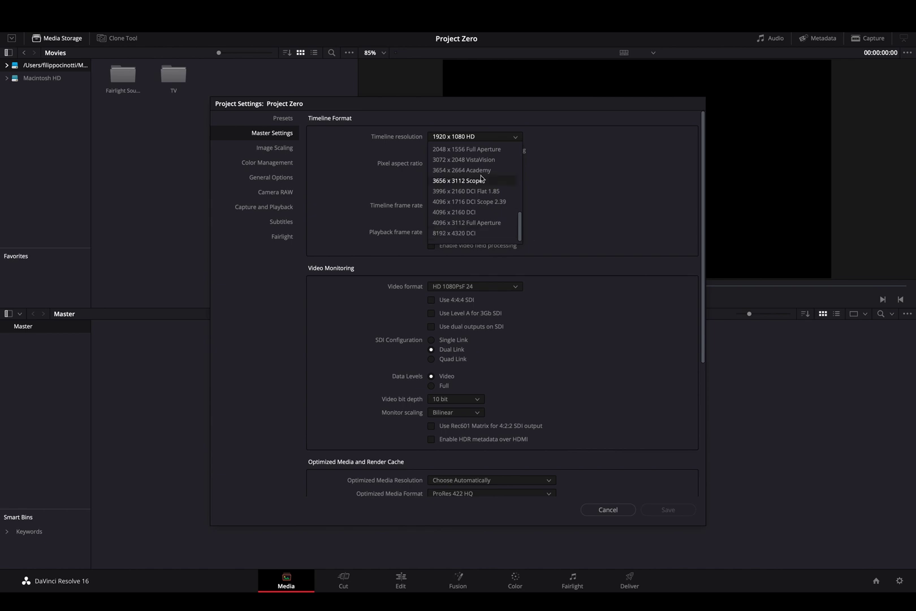
pyautogui.scroll(10, 483, 181)
pyautogui.click(619, 233)
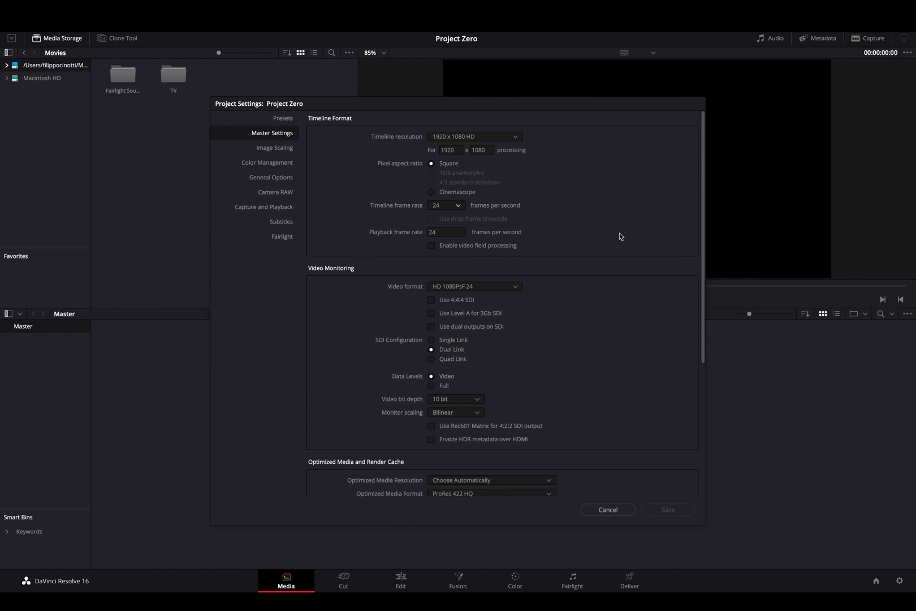
# Compare the HD and Ultra HD timeline resolutions with the DCI, Academy and Scope formats, keeping the selected resolution.
pyautogui.click(472, 136)
pyautogui.scroll(-5, 477, 186)
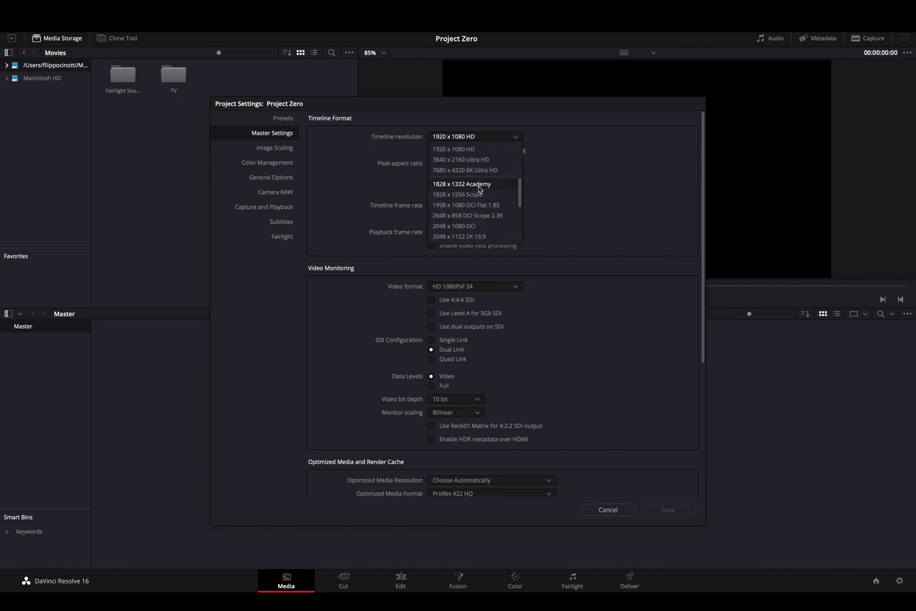
pyautogui.scroll(-3, 479, 188)
pyautogui.scroll(-3, 479, 189)
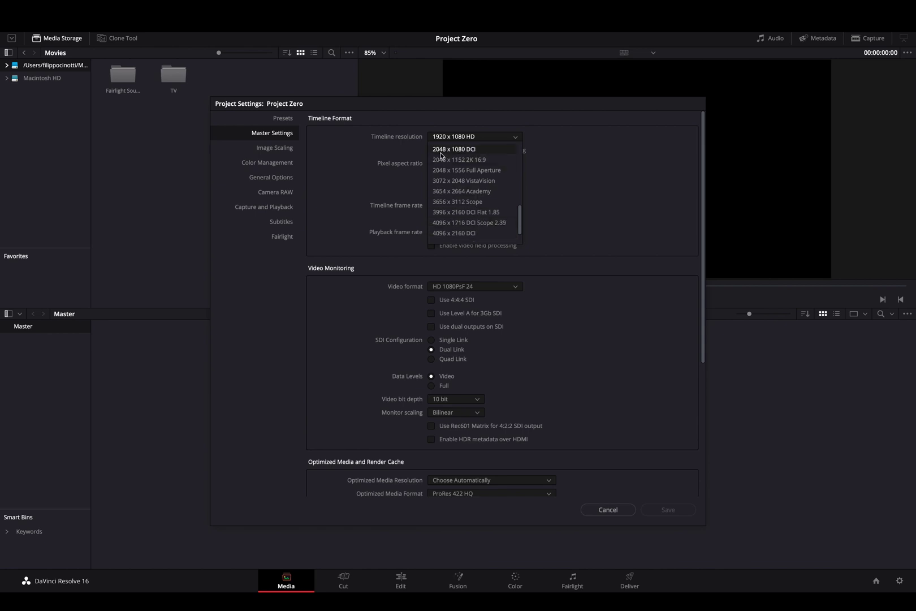
pyautogui.click(551, 154)
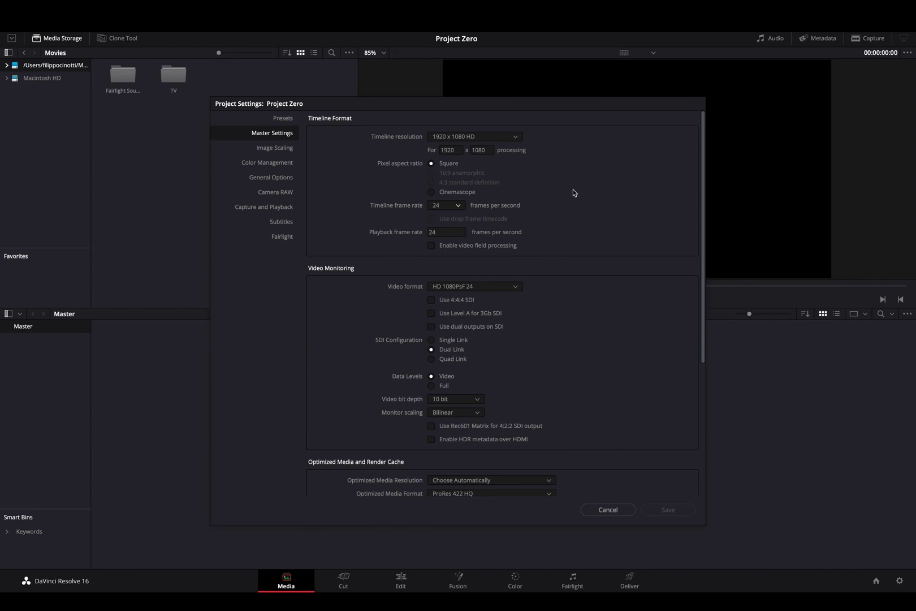
pyautogui.click(452, 137)
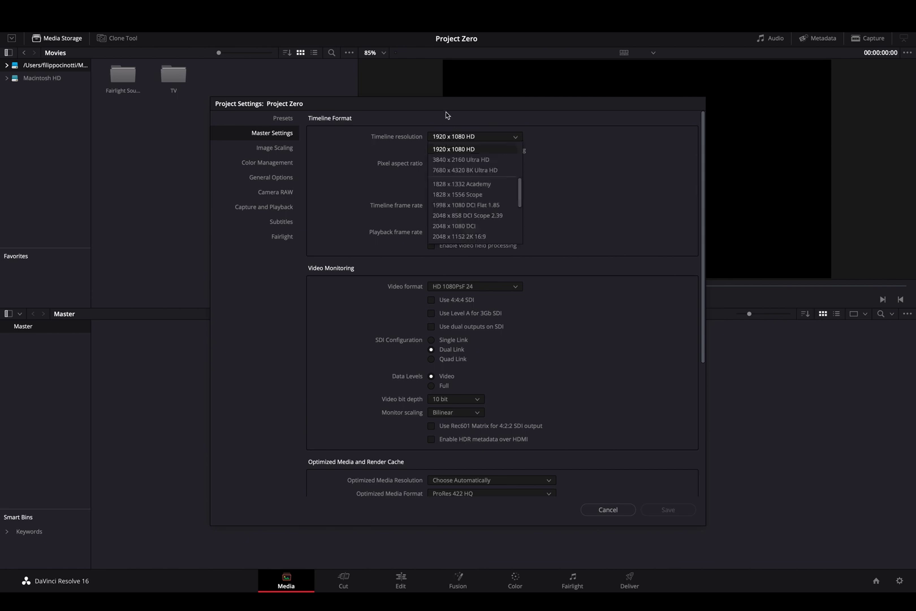
pyautogui.click(401, 143)
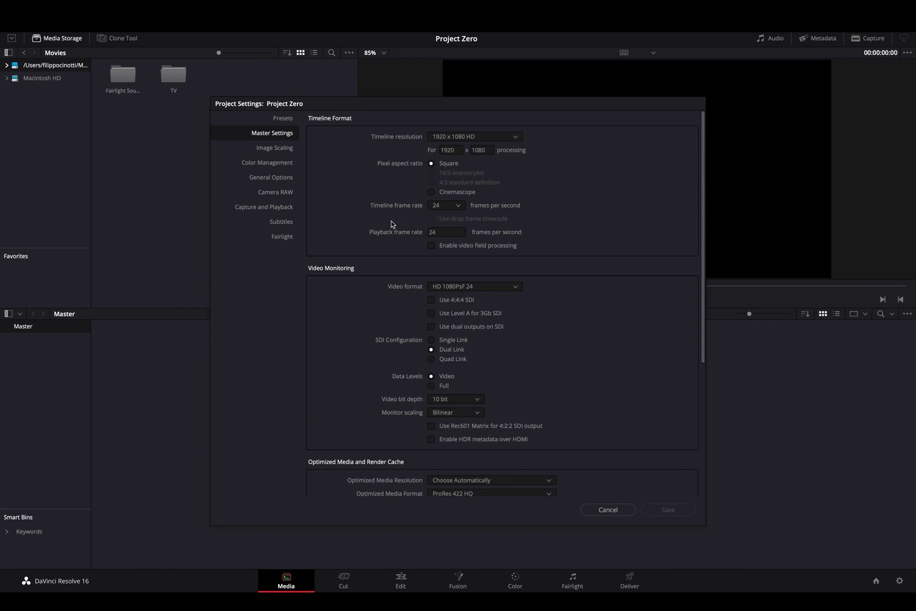
# Review the timeline frame rate and Video Monitoring settings, including video bit depth, down to the Frame Interpolation settings.
pyautogui.scroll(-1, 392, 224)
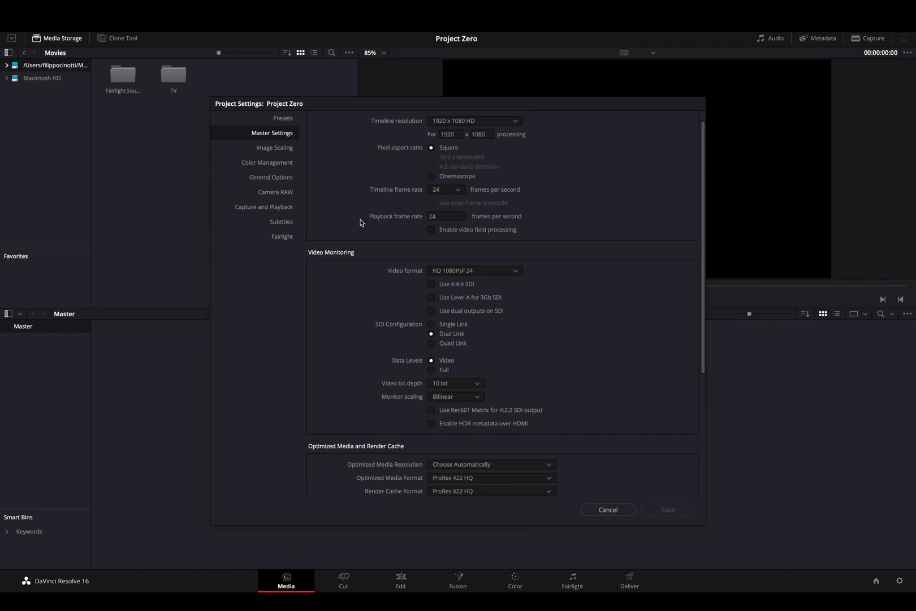
pyautogui.scroll(-5, 360, 222)
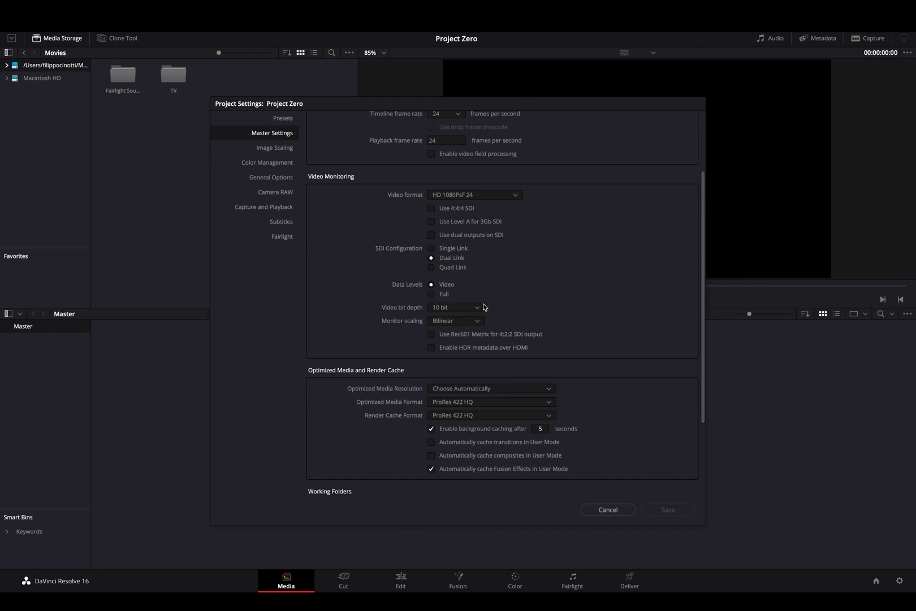
pyautogui.click(454, 311)
pyautogui.click(373, 315)
pyautogui.scroll(-5, 374, 316)
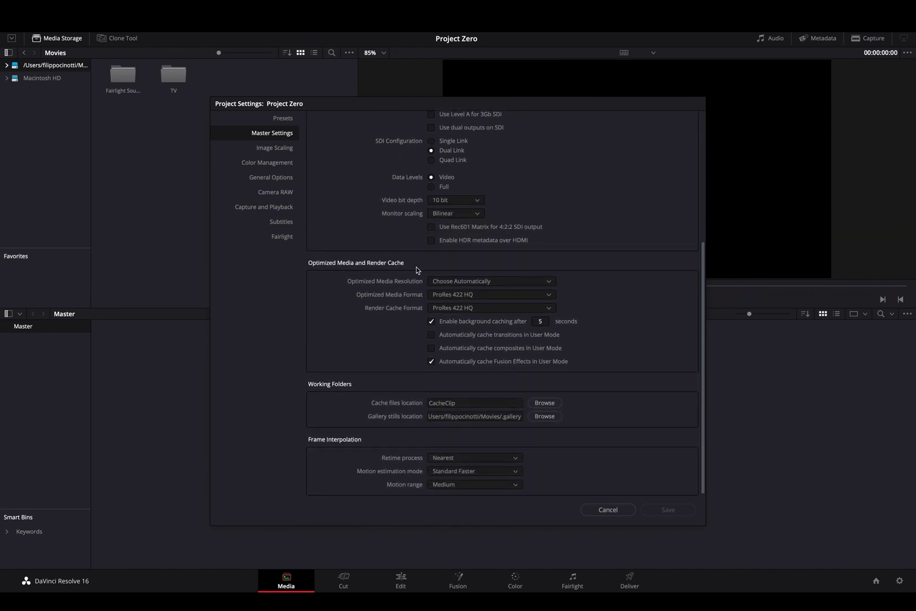
pyautogui.scroll(-1, 347, 302)
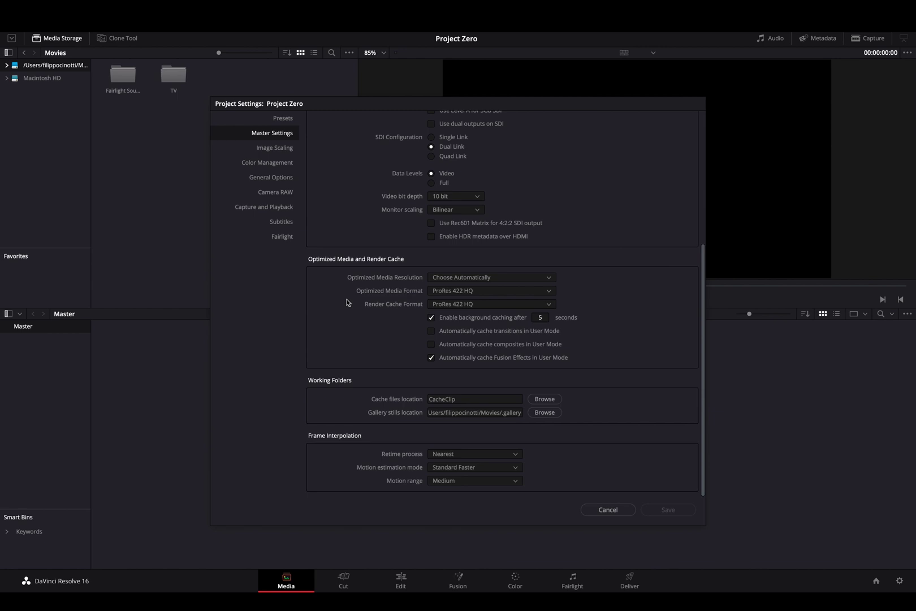
# Examine the optimized media resolution and format choices, and review the Image Scaling settings.
pyautogui.click(467, 280)
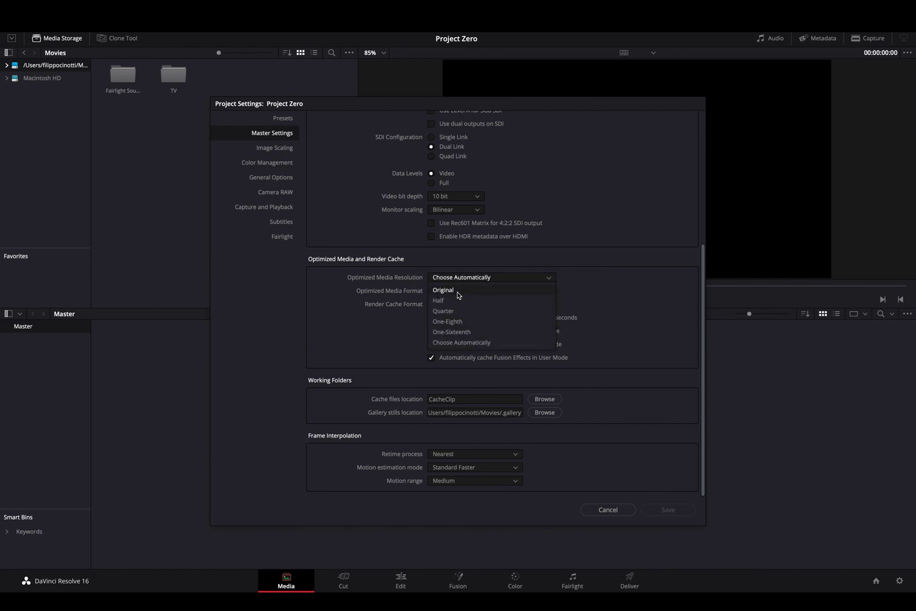
pyautogui.click(394, 311)
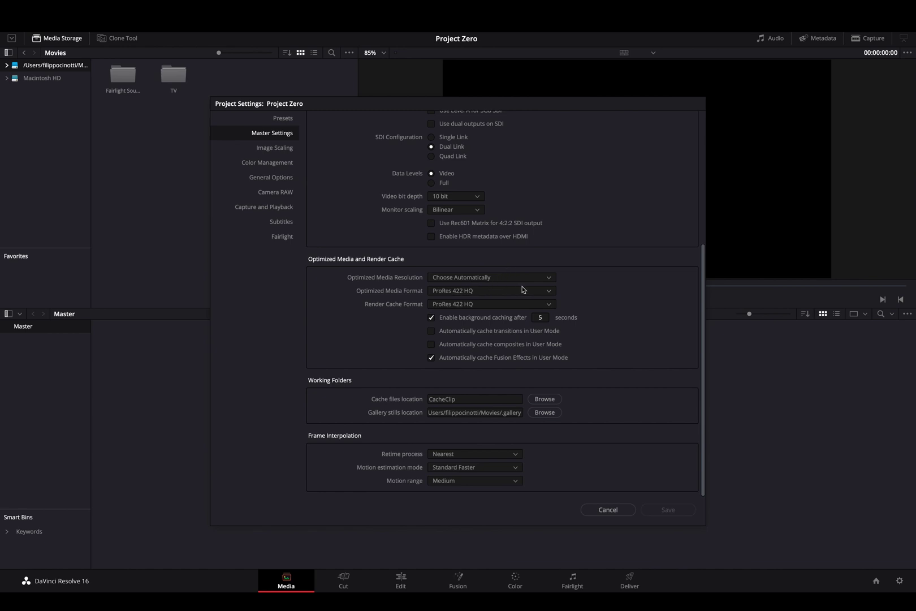
pyautogui.click(481, 291)
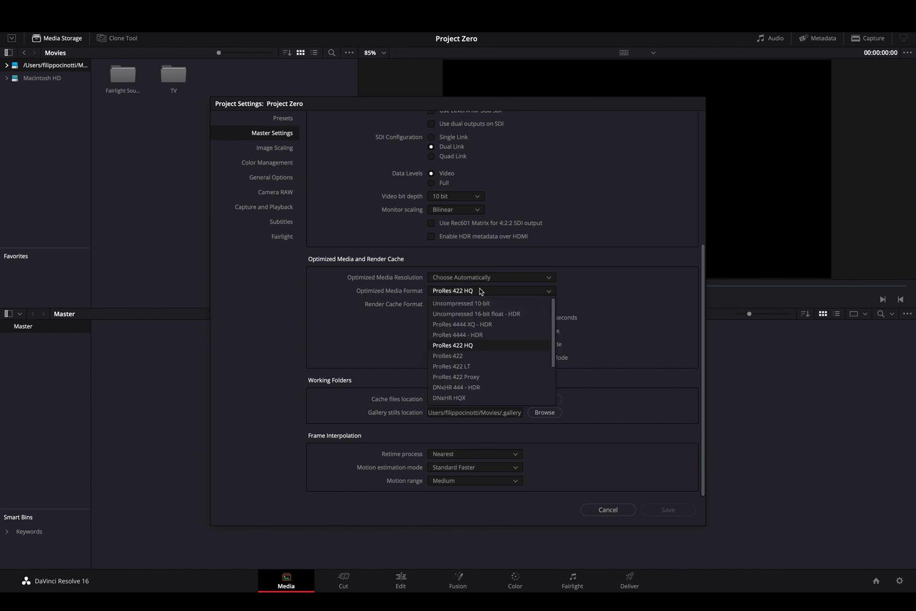
pyautogui.scroll(-3, 481, 390)
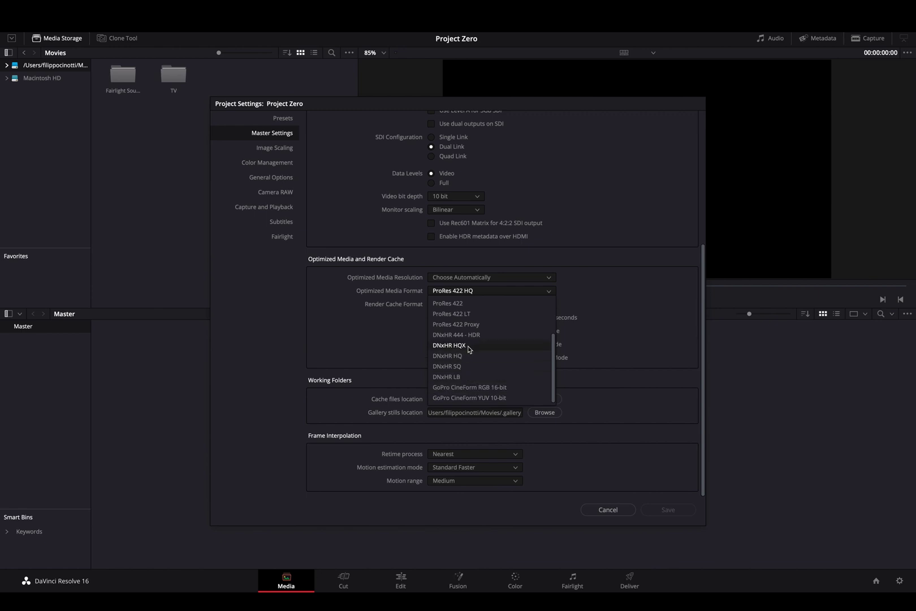
pyautogui.click(375, 316)
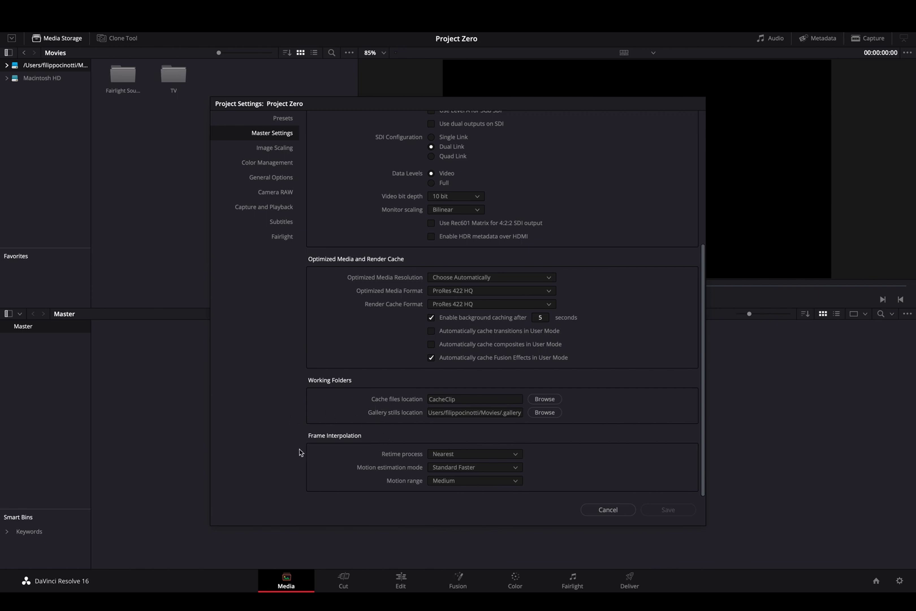
pyautogui.click(283, 149)
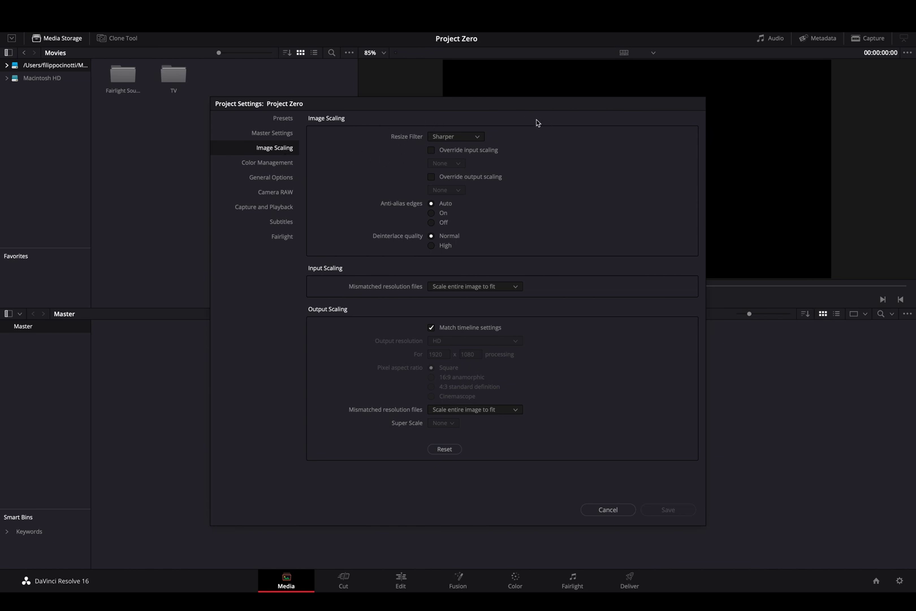
# In the Color Management settings, try DaVinci YRGB Color Managed as the color science, and return it to DaVinci YRGB.
pyautogui.click(286, 164)
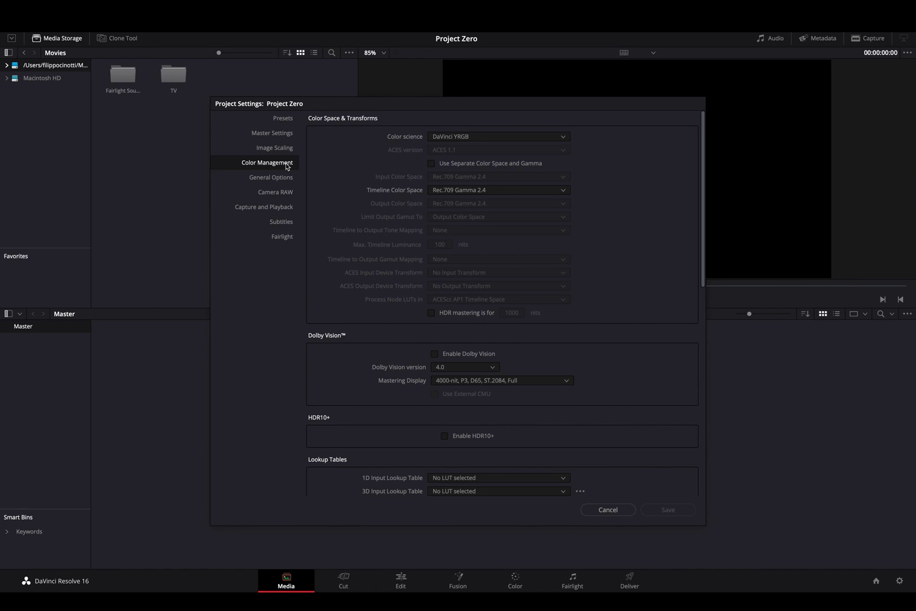
pyautogui.click(491, 136)
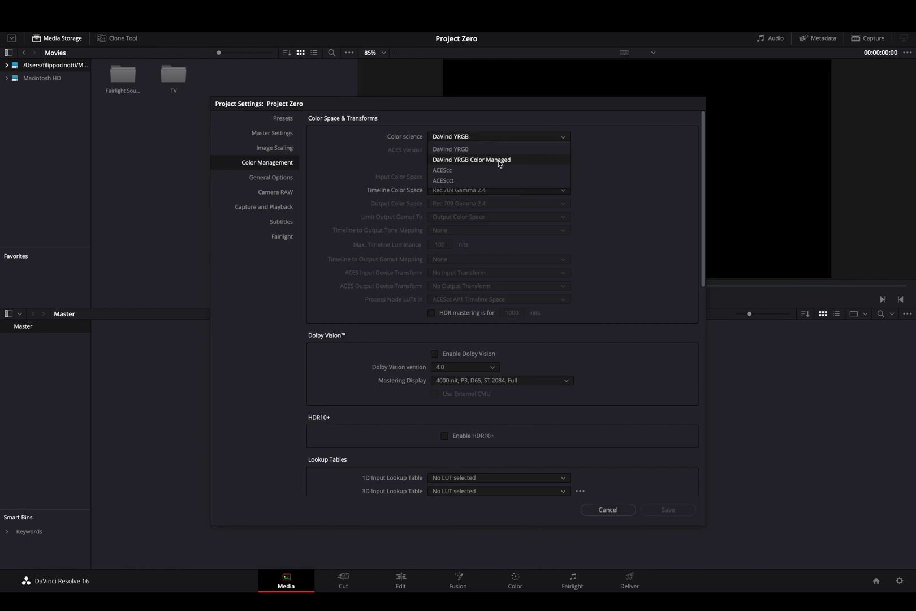
pyautogui.click(497, 160)
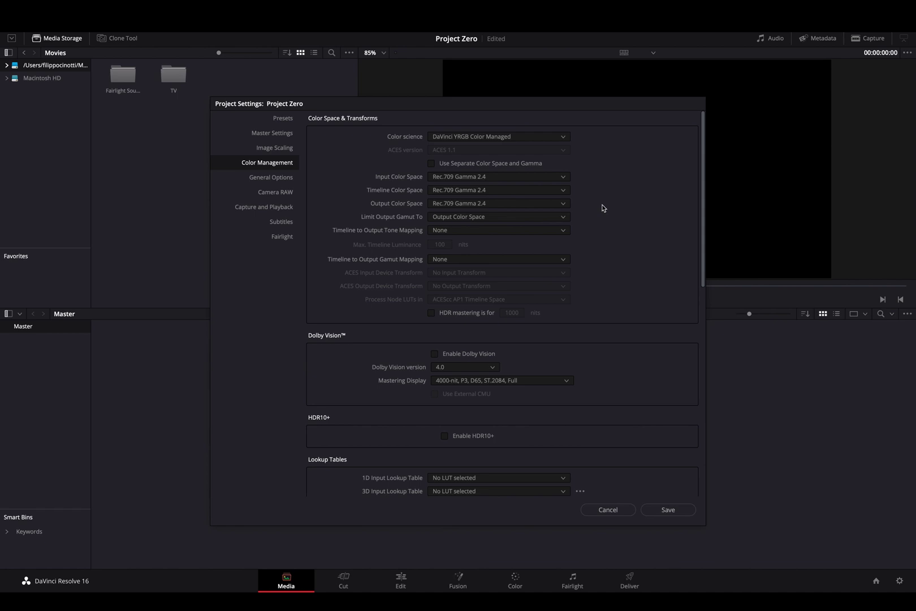
pyautogui.click(529, 138)
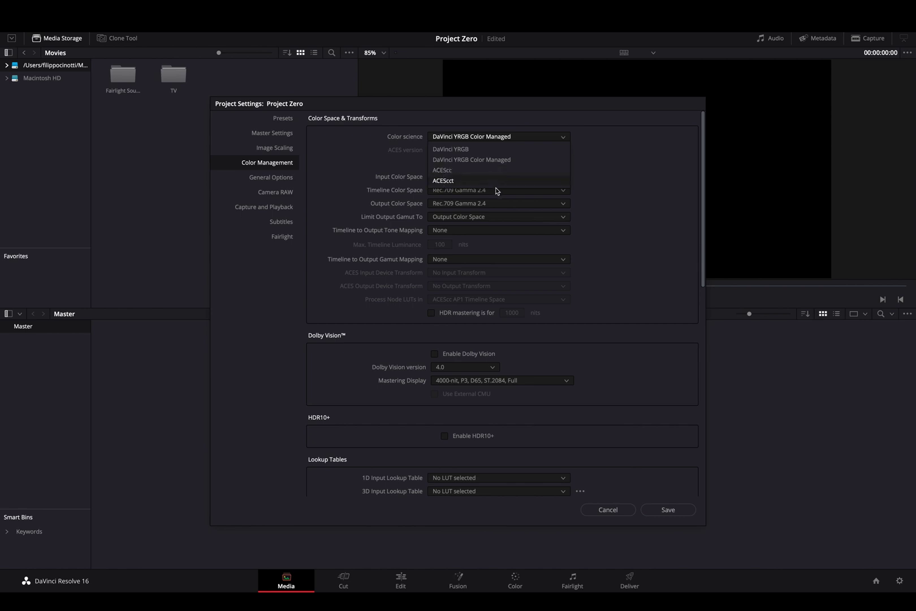
pyautogui.click(471, 150)
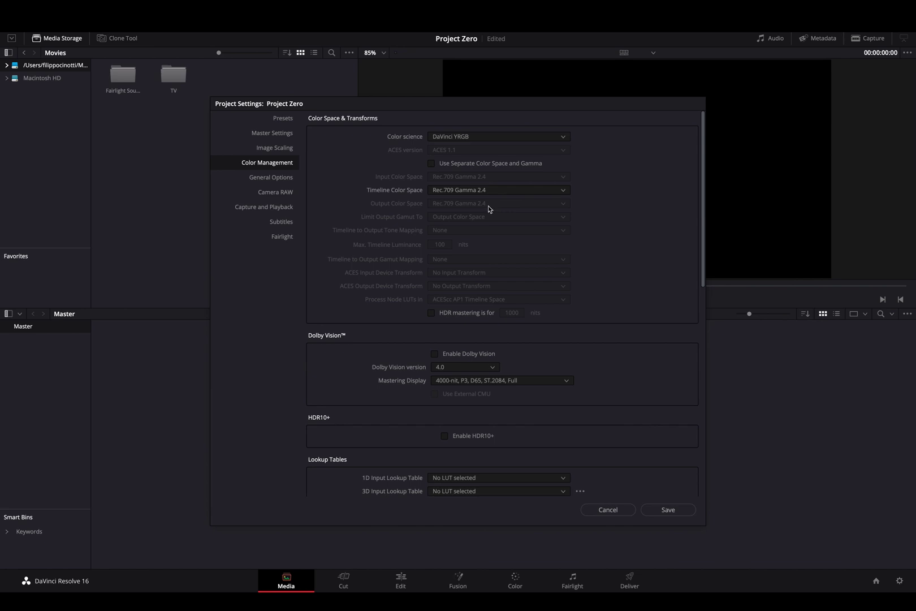
# Browse the Timeline Color Space choices, including the RED, Canon and Blackmagic camera color spaces, keeping Rec.709 Gamma 2.4.
pyautogui.click(448, 190)
pyautogui.scroll(10, 489, 255)
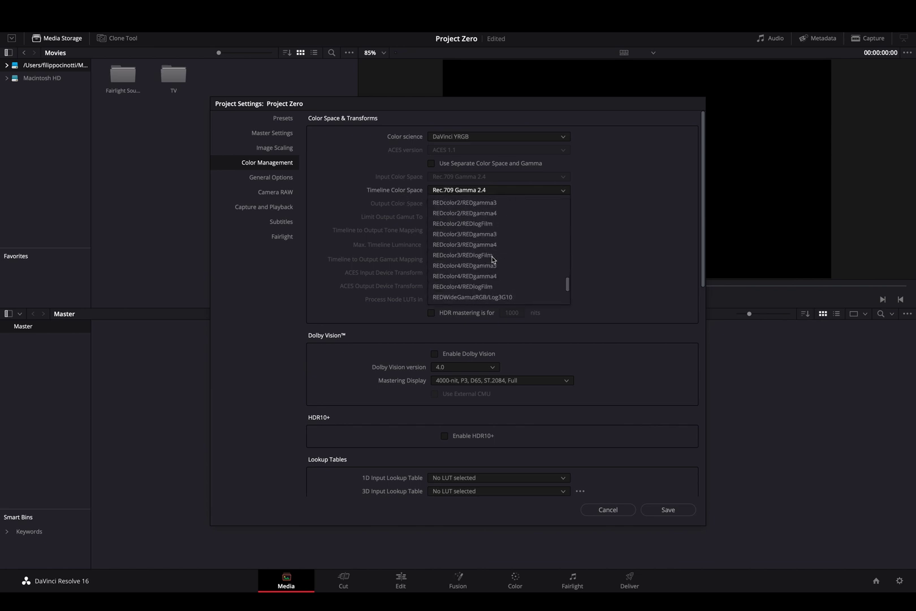
pyautogui.scroll(-8, 490, 231)
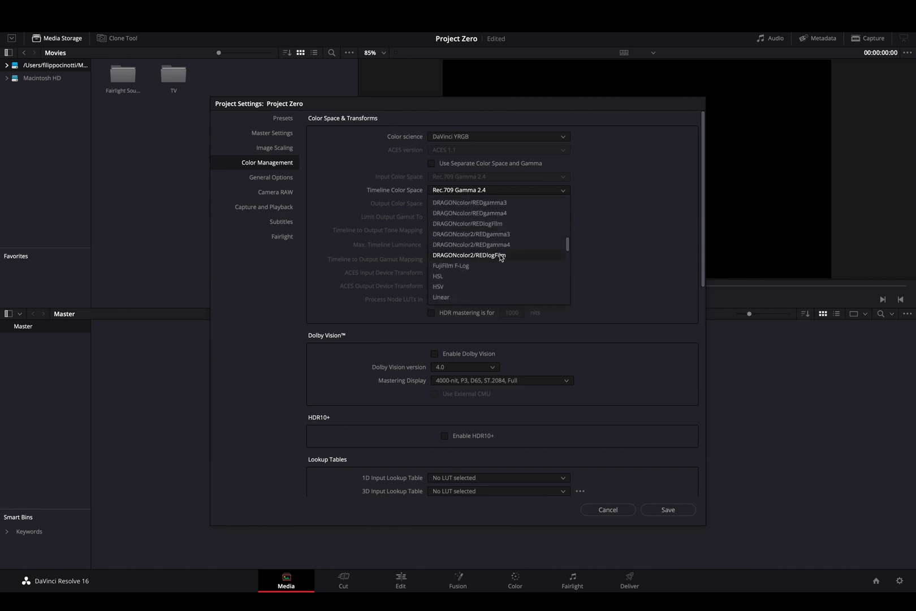
pyautogui.scroll(5, 500, 266)
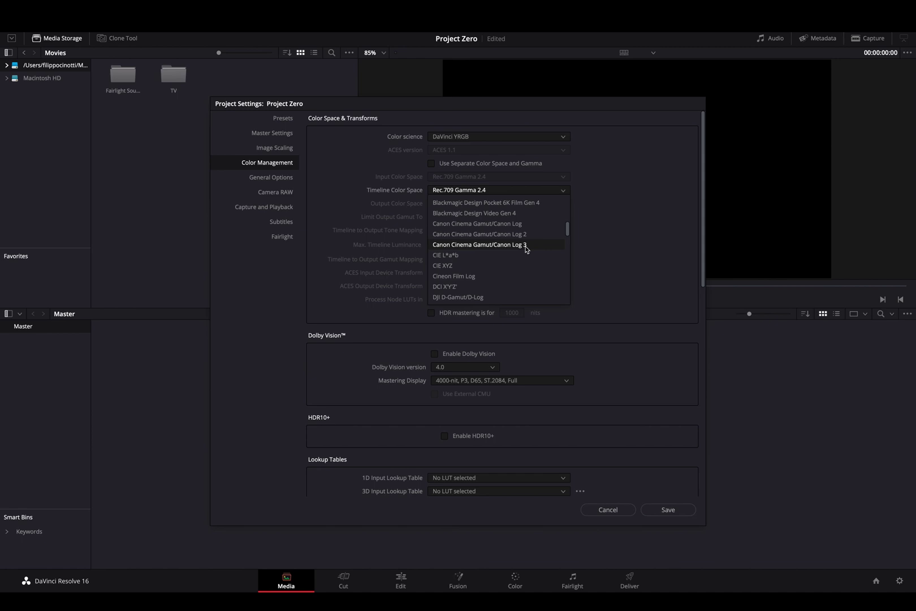
pyautogui.click(624, 248)
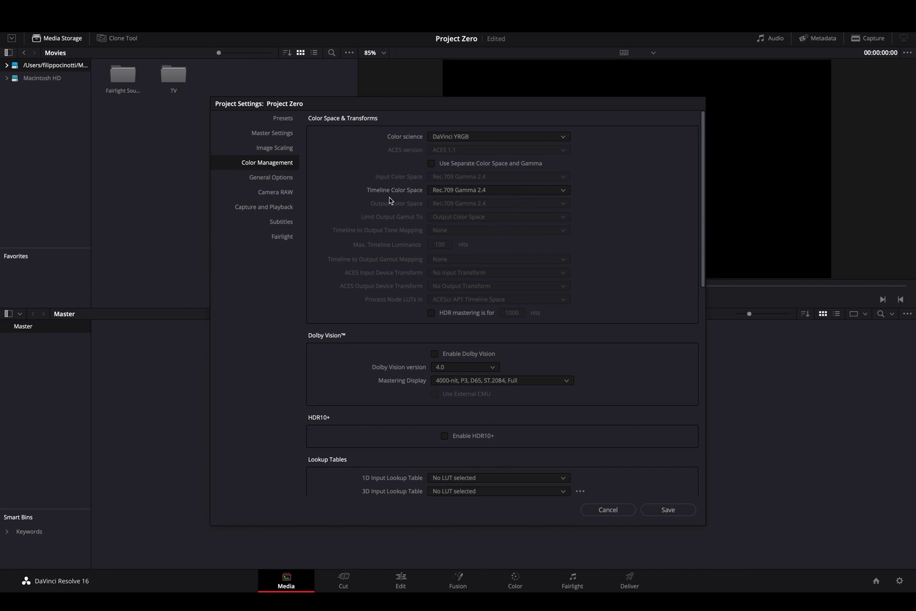
pyautogui.click(486, 193)
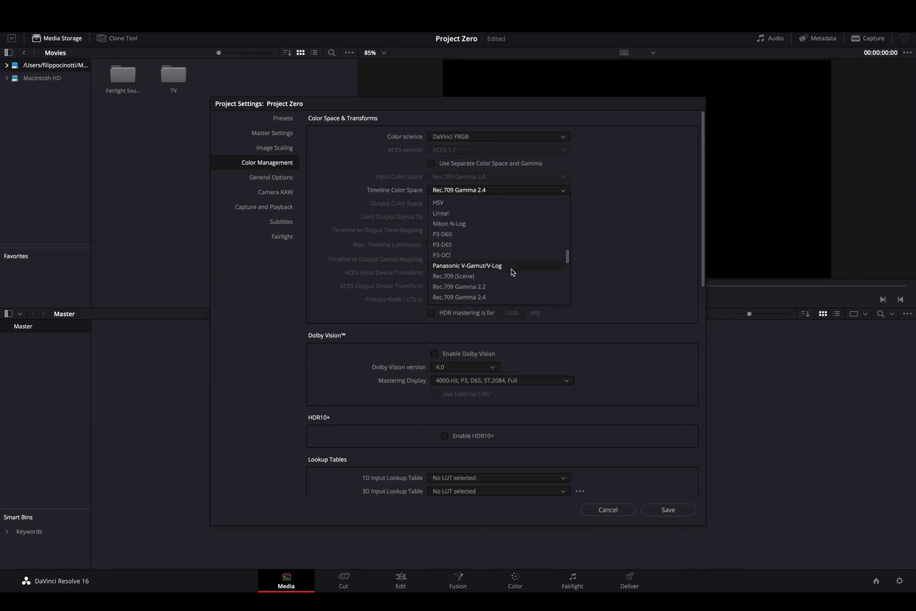
pyautogui.scroll(-2, 511, 270)
pyautogui.scroll(6, 511, 272)
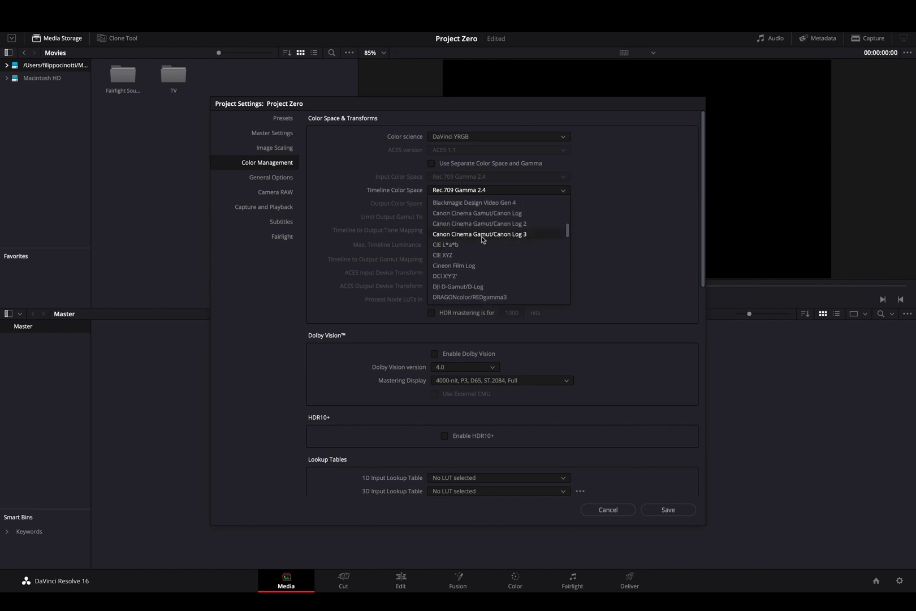
pyautogui.click(620, 255)
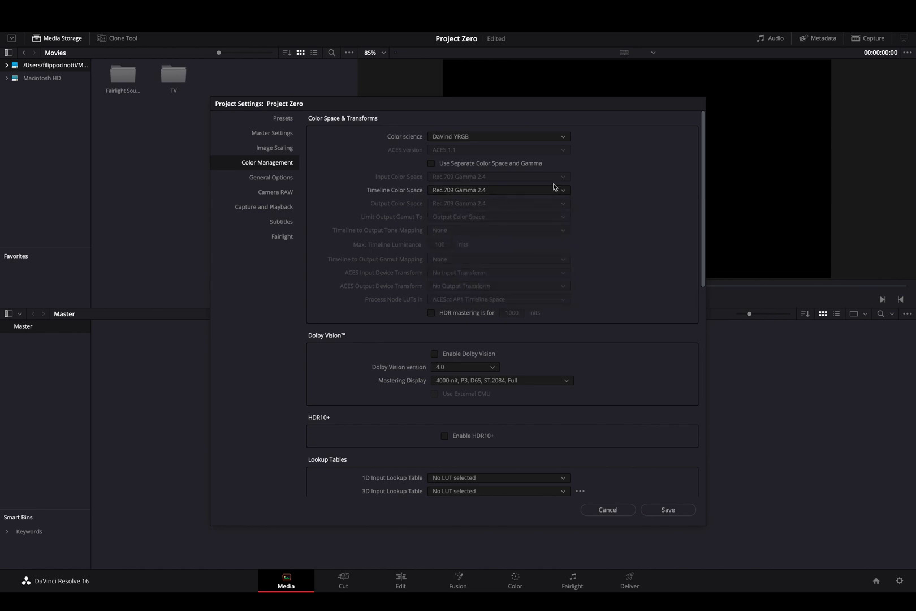
# Compare the Rec.709 and Rec.2020 timeline color space choices without changing the selection, and look over the Dolby Vision, HDR10+ and Lookup Tables settings.
pyautogui.click(521, 192)
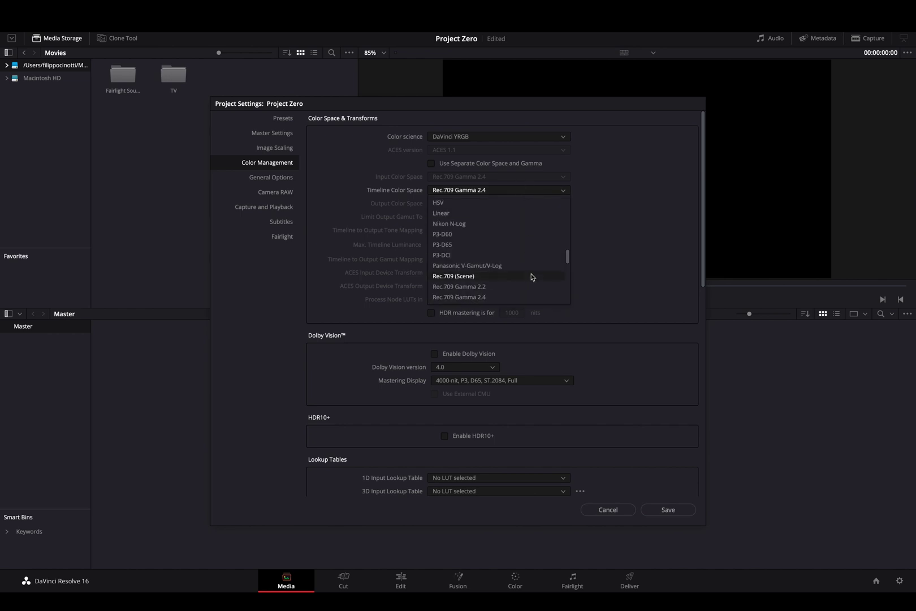
pyautogui.scroll(1, 532, 276)
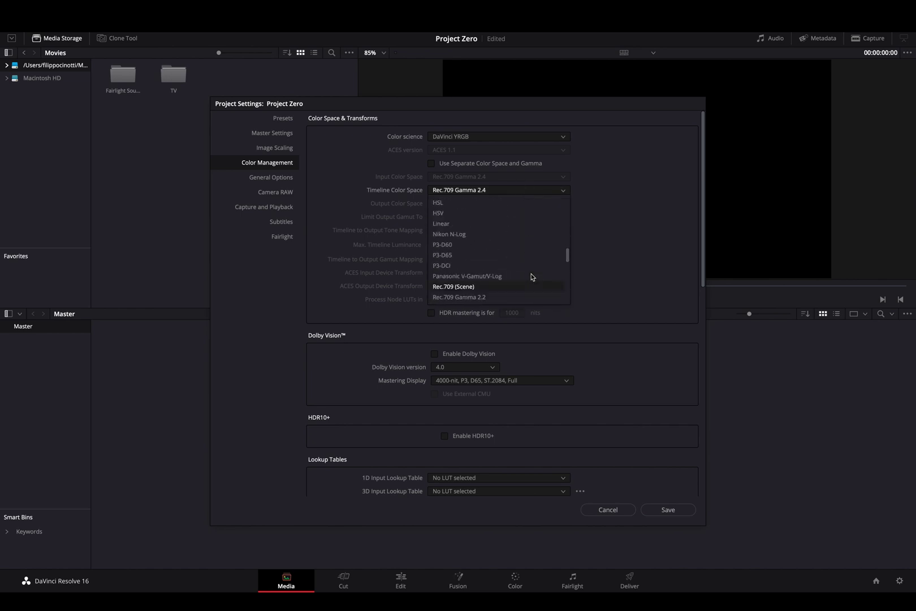
pyautogui.scroll(-6, 531, 275)
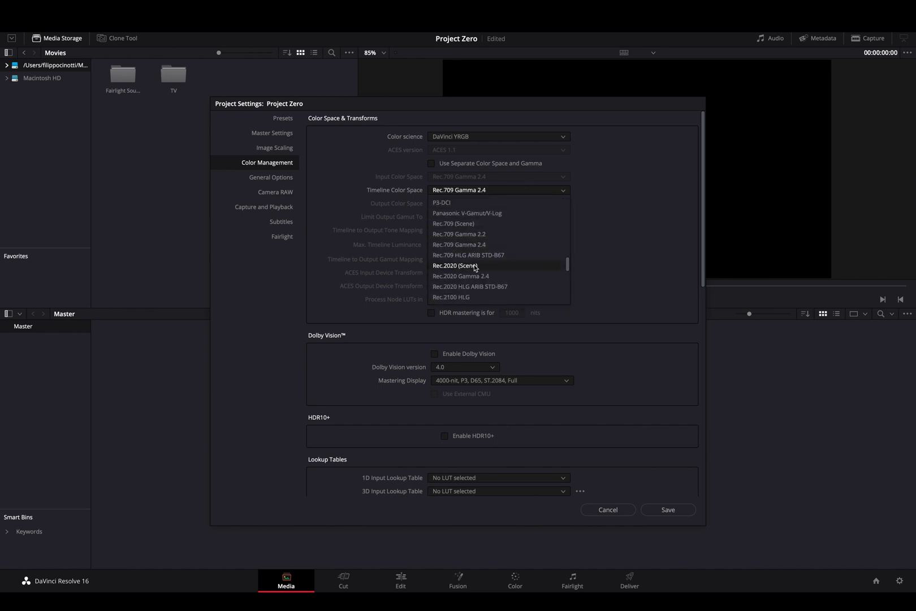
pyautogui.click(365, 222)
pyautogui.scroll(-5, 365, 222)
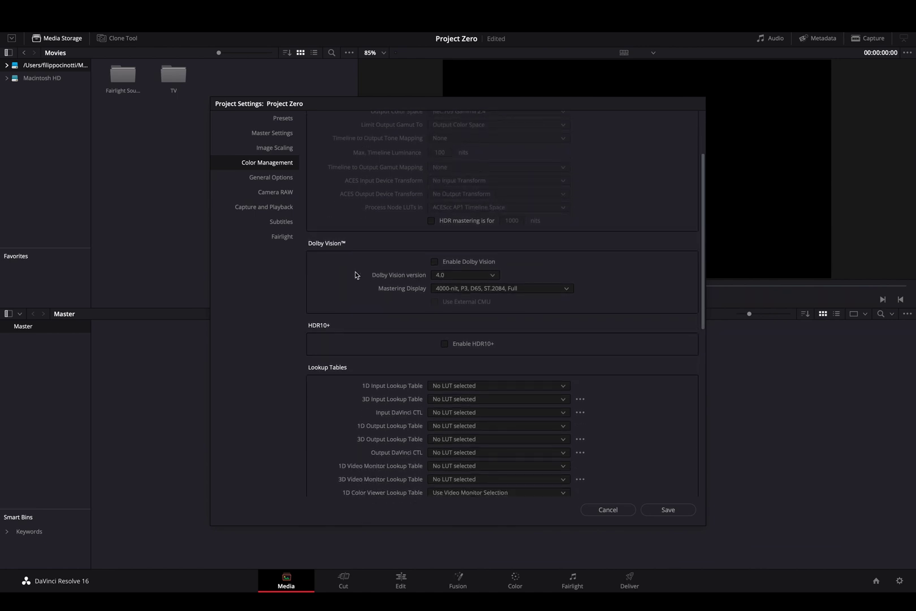
pyautogui.scroll(-1, 355, 275)
pyautogui.scroll(6, 355, 275)
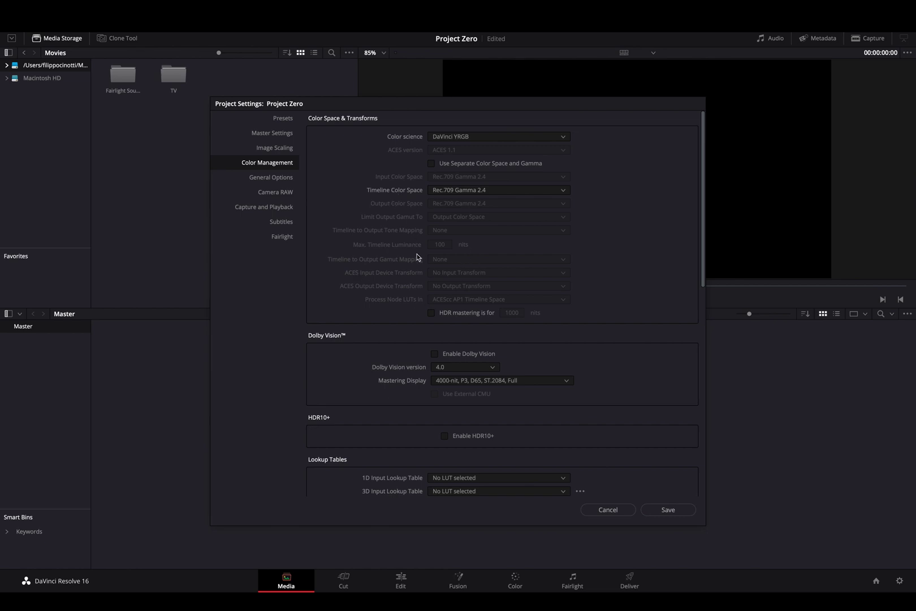
# Try the DaVinci YRGB Color Managed color science again, and return the color science to DaVinci YRGB.
pyautogui.click(467, 137)
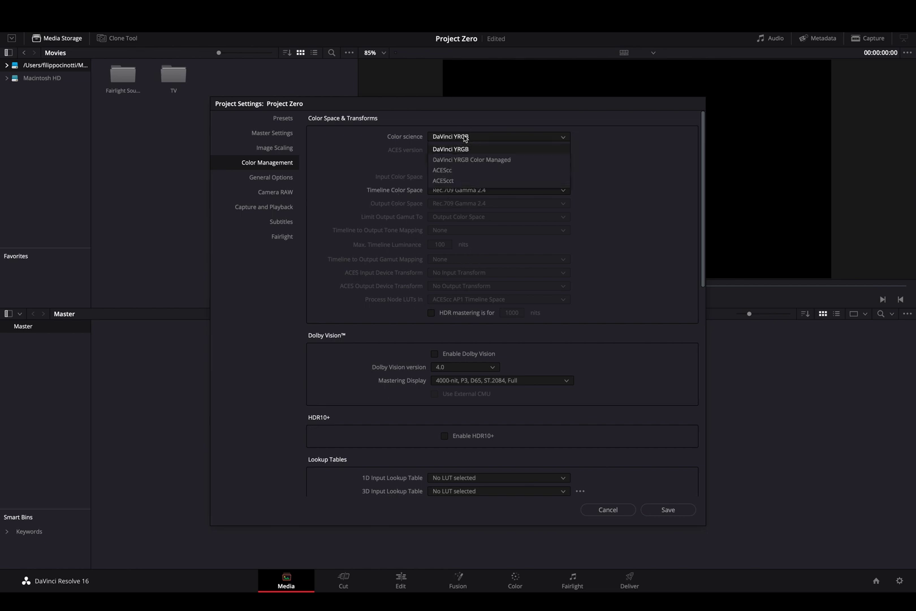
pyautogui.click(479, 159)
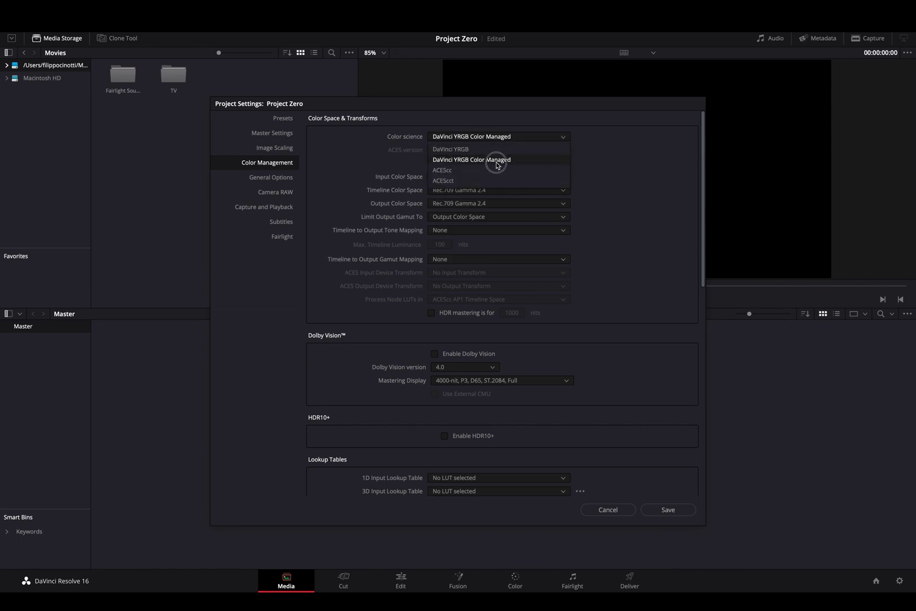
pyautogui.click(497, 163)
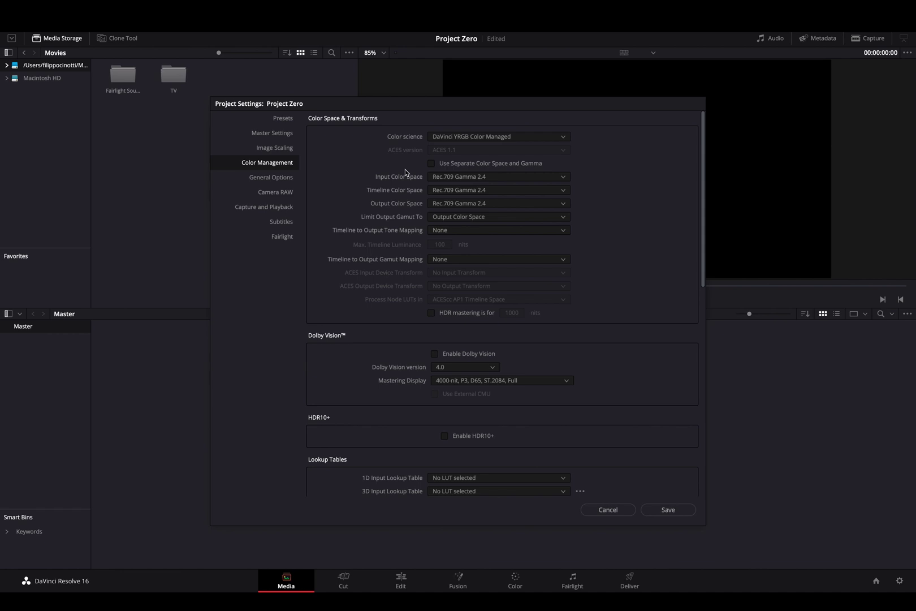
pyautogui.click(478, 137)
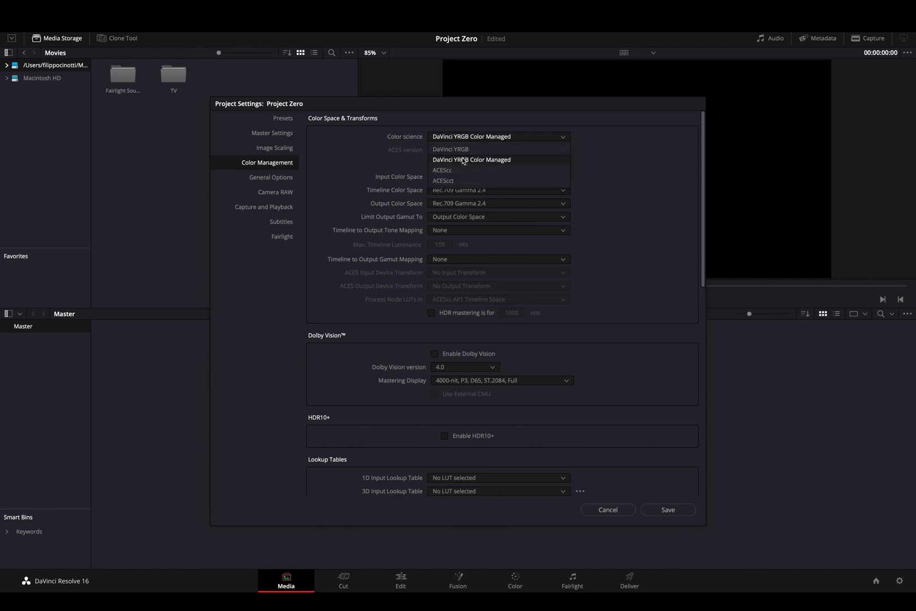
pyautogui.click(464, 151)
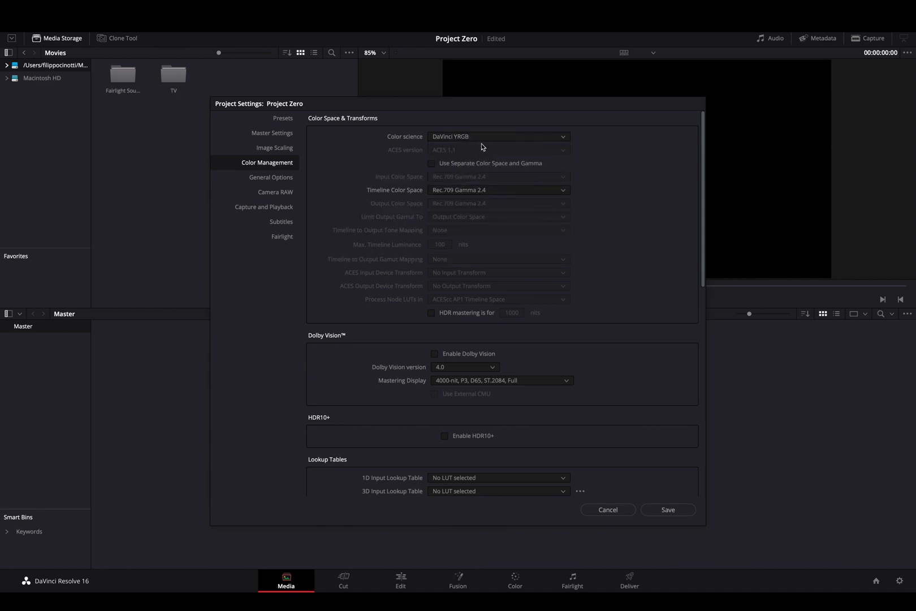
# Switch to DaVinci YRGB Color Managed to check the Output Color Space choices, and restore DaVinci YRGB as the color science.
pyautogui.click(477, 136)
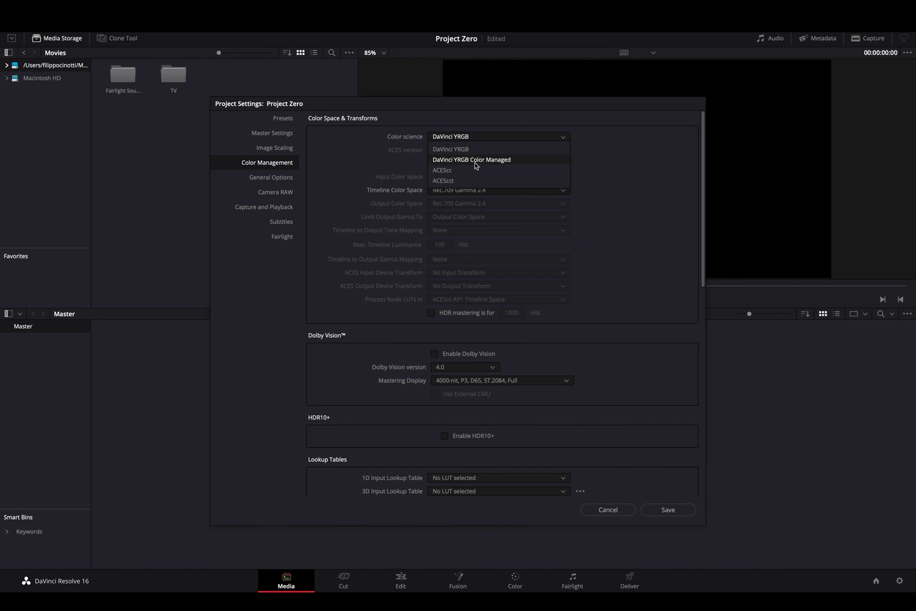
pyautogui.click(474, 163)
pyautogui.click(442, 206)
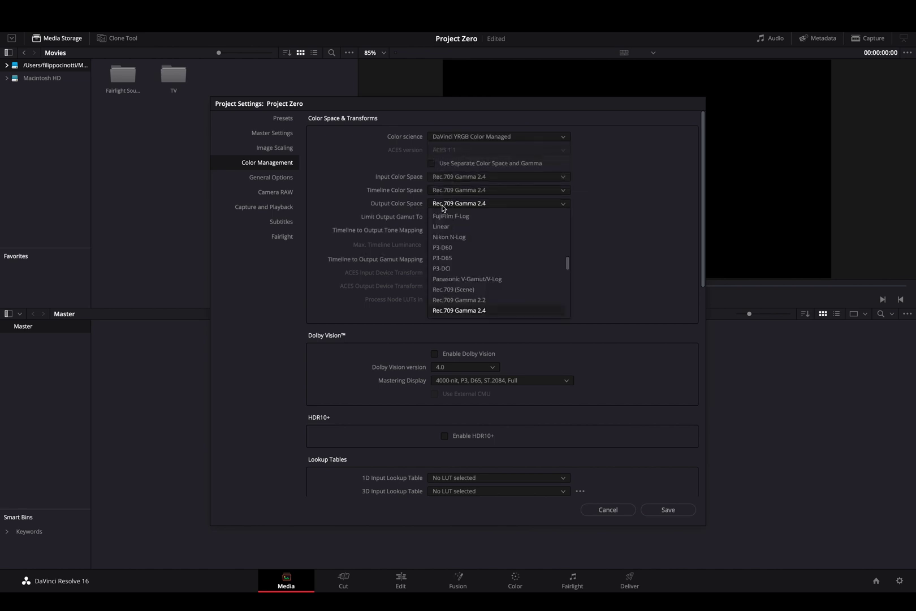
pyautogui.click(405, 208)
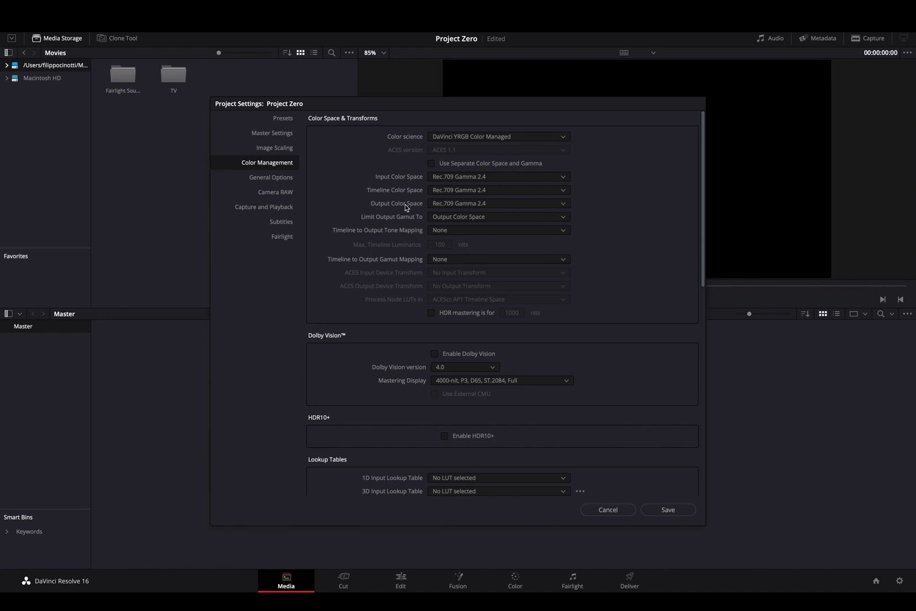
pyautogui.click(467, 138)
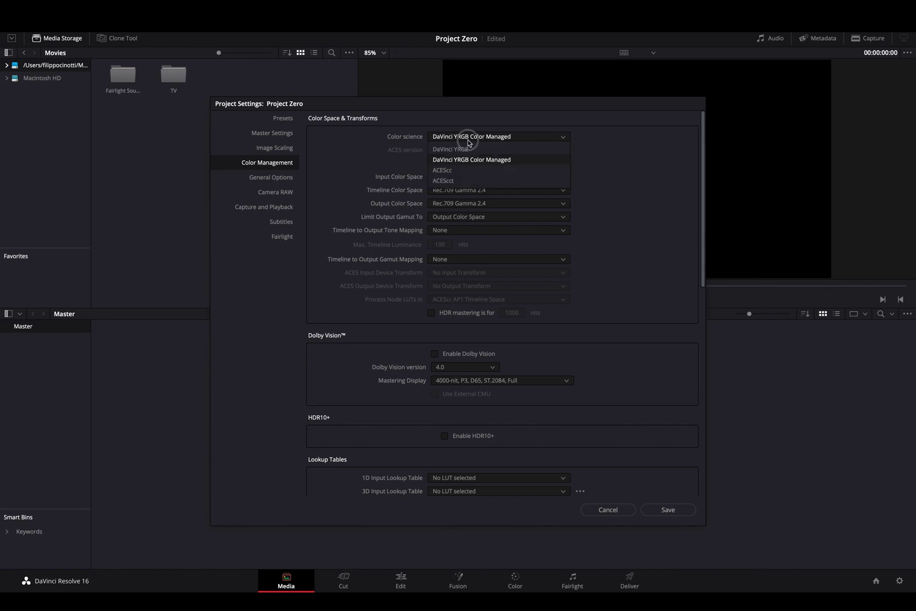
pyautogui.click(463, 150)
# Enable Make Broadcast safe with the IRE levels at -20 - 120, and look over the Generate Soft Clip LUT settings.
pyautogui.scroll(-5, 417, 213)
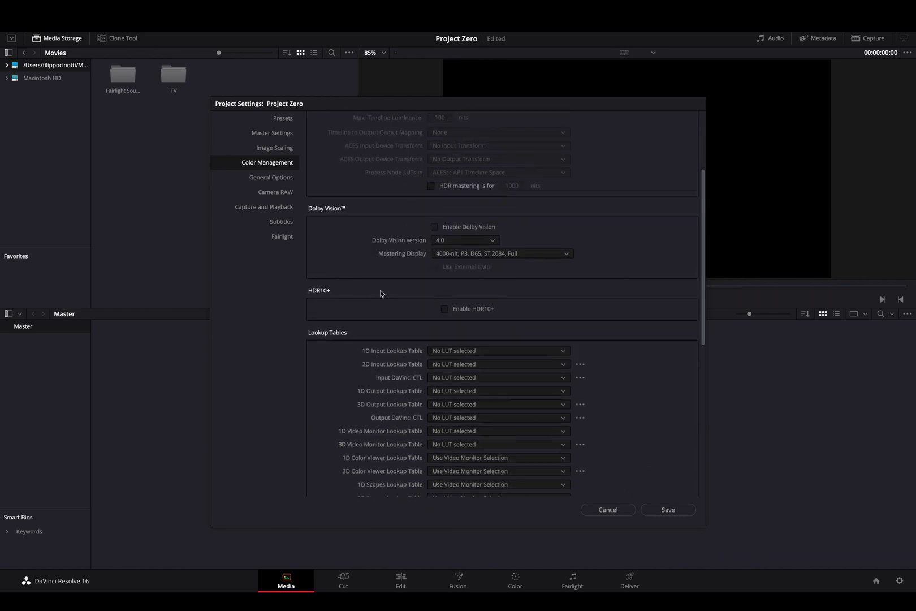
pyautogui.scroll(-3, 361, 323)
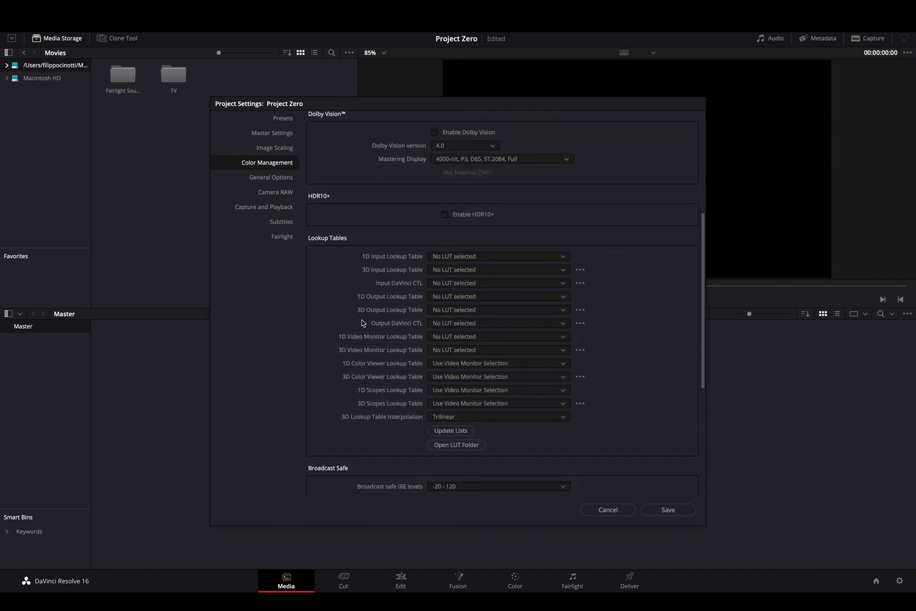
pyautogui.scroll(-4, 334, 274)
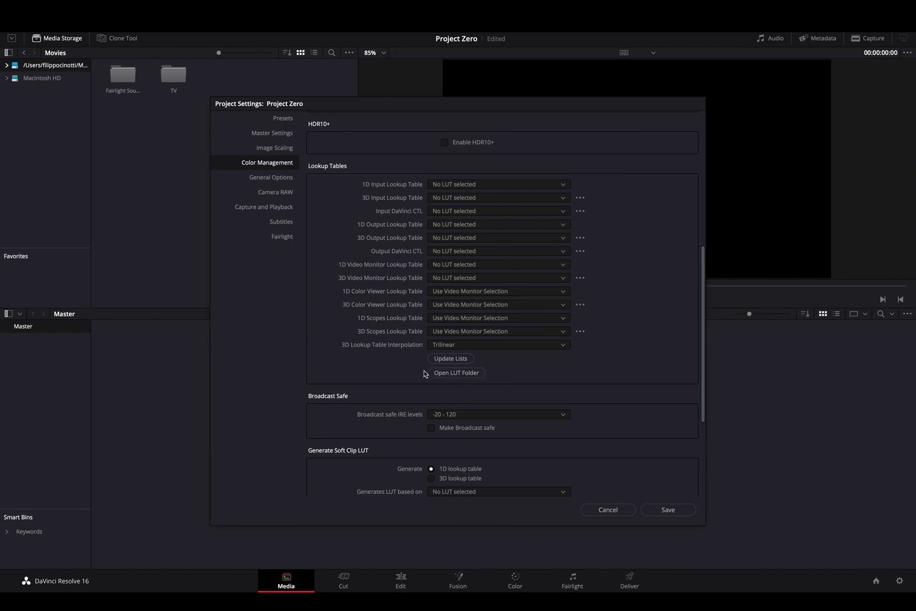
pyautogui.scroll(-3, 553, 368)
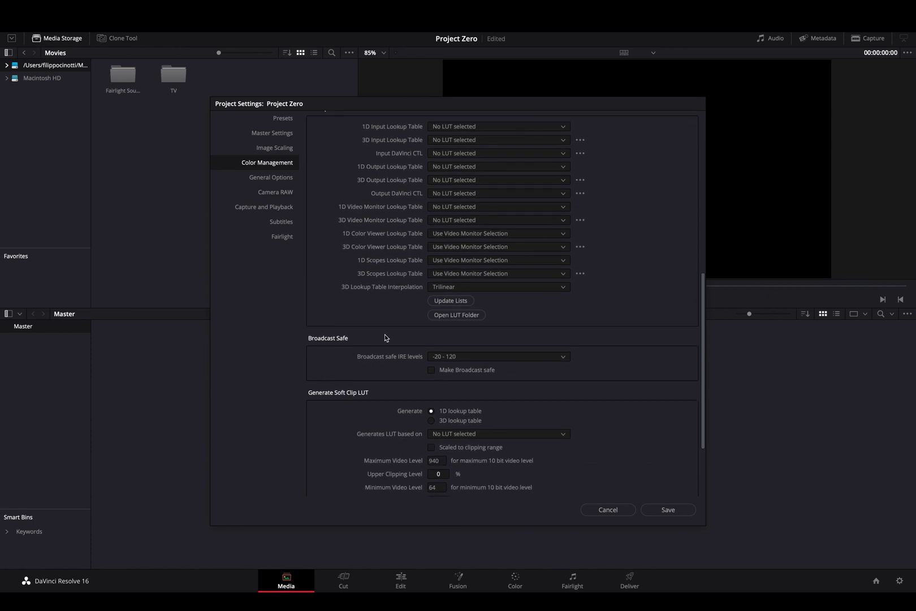
pyautogui.click(544, 358)
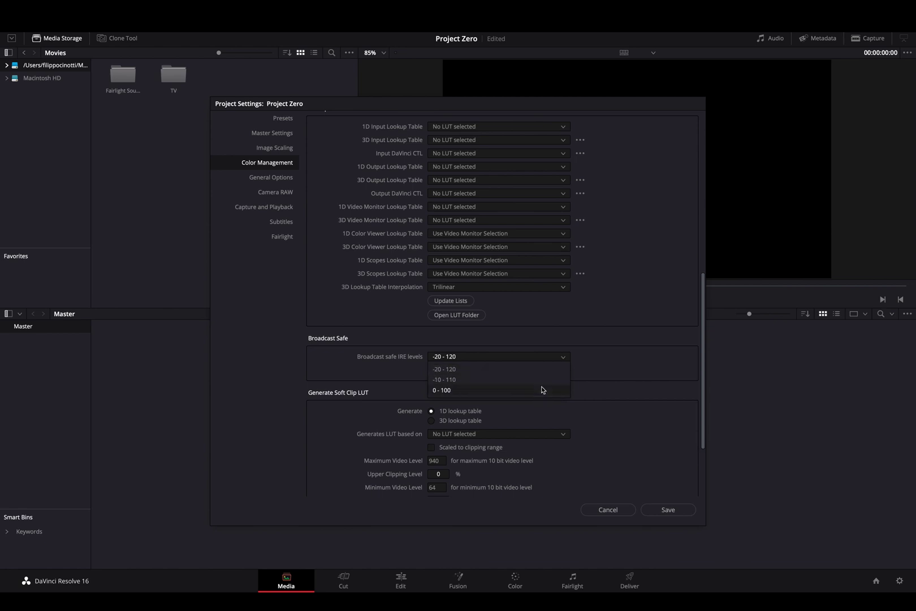
pyautogui.click(460, 373)
pyautogui.scroll(-5, 405, 377)
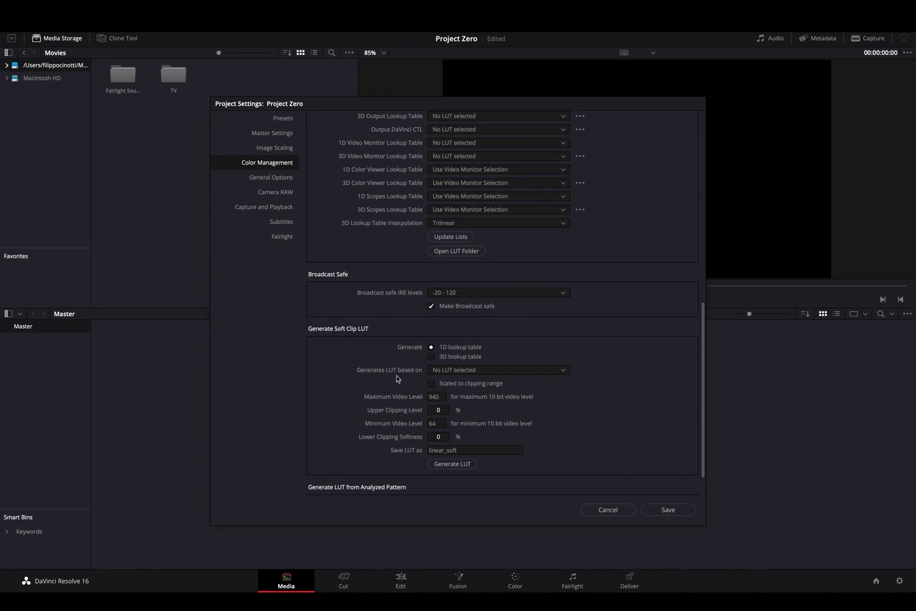
pyautogui.scroll(-3, 342, 384)
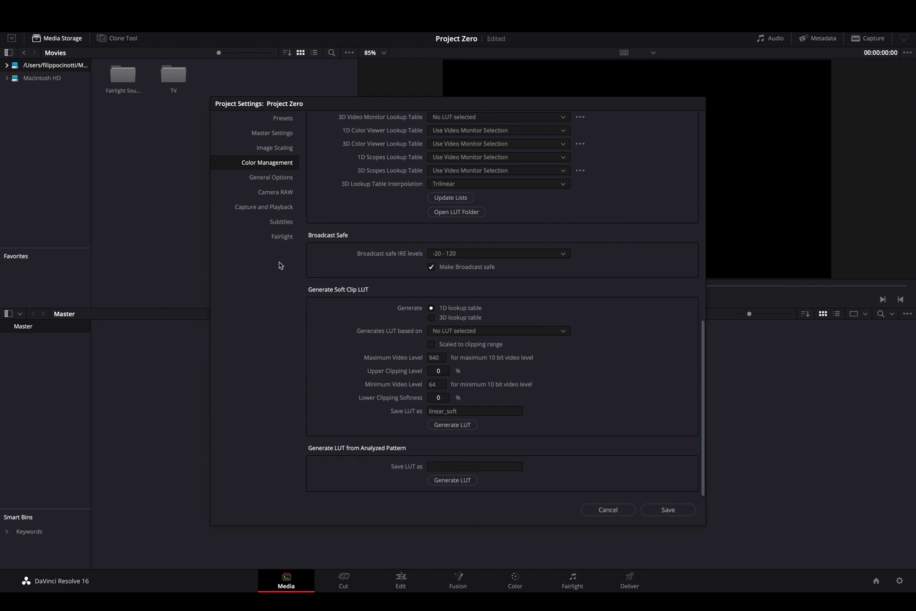
# Review the General Options from Conform Options down to Versions, and toggle Conform partial clips with black gaps.
pyautogui.click(277, 176)
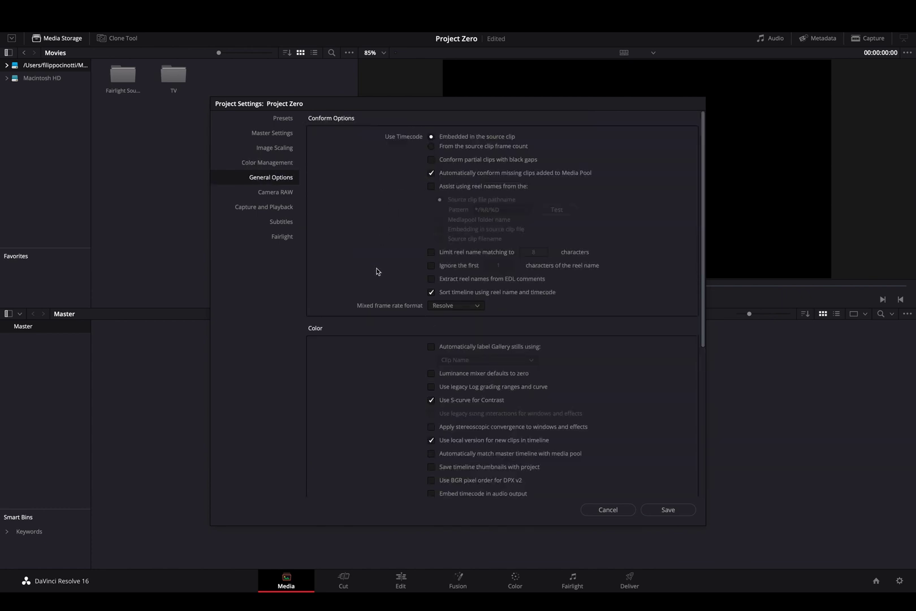
pyautogui.scroll(-5, 376, 271)
pyautogui.scroll(-2, 376, 271)
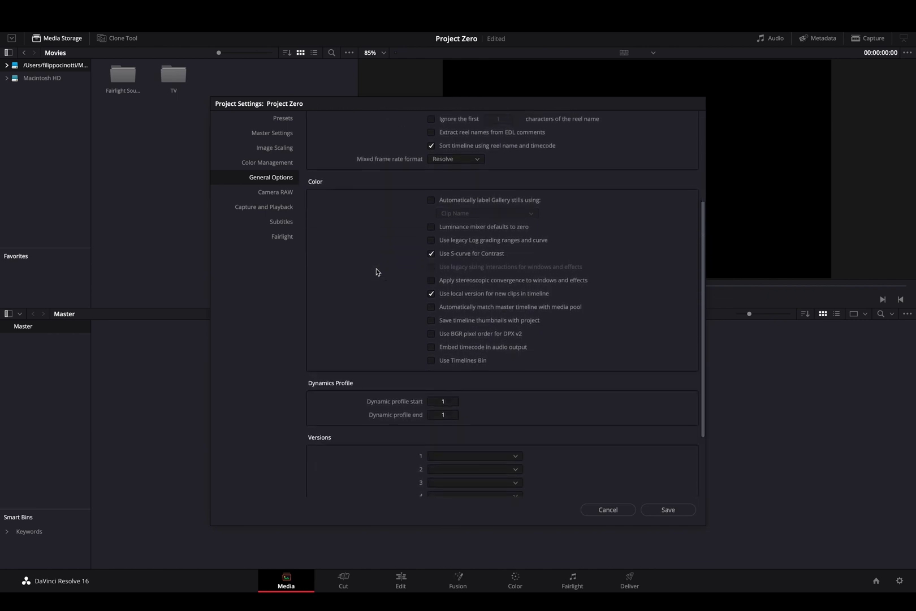
pyautogui.scroll(-4, 376, 271)
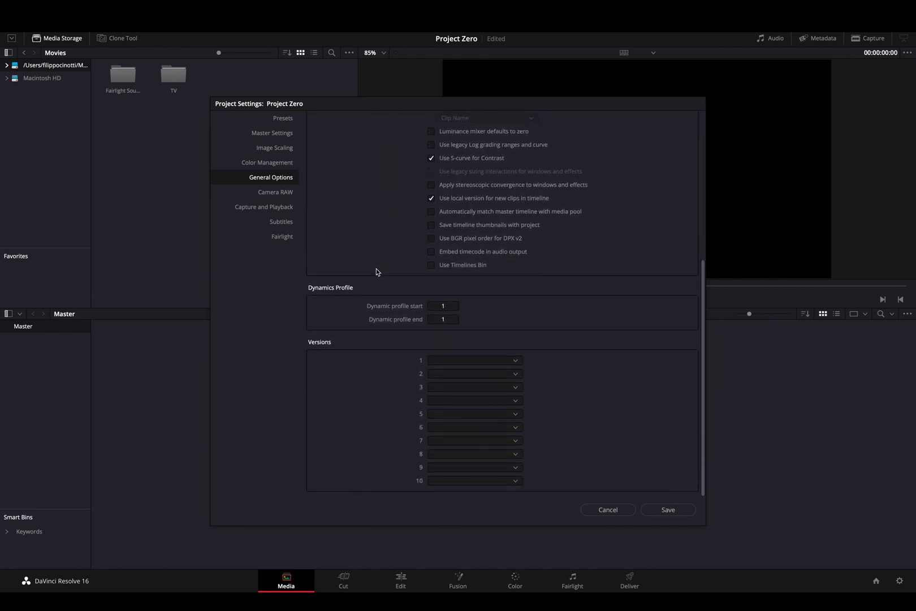
pyautogui.scroll(10, 376, 271)
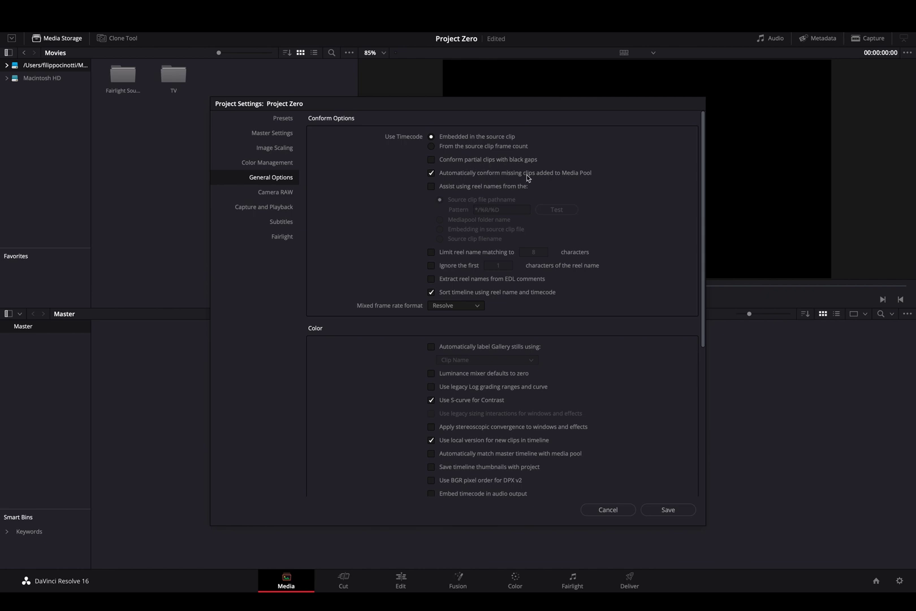
pyautogui.click(432, 159)
# Look at the Camera RAW settings, revisit the Master Settings, and return to the Color Management settings.
pyautogui.click(277, 197)
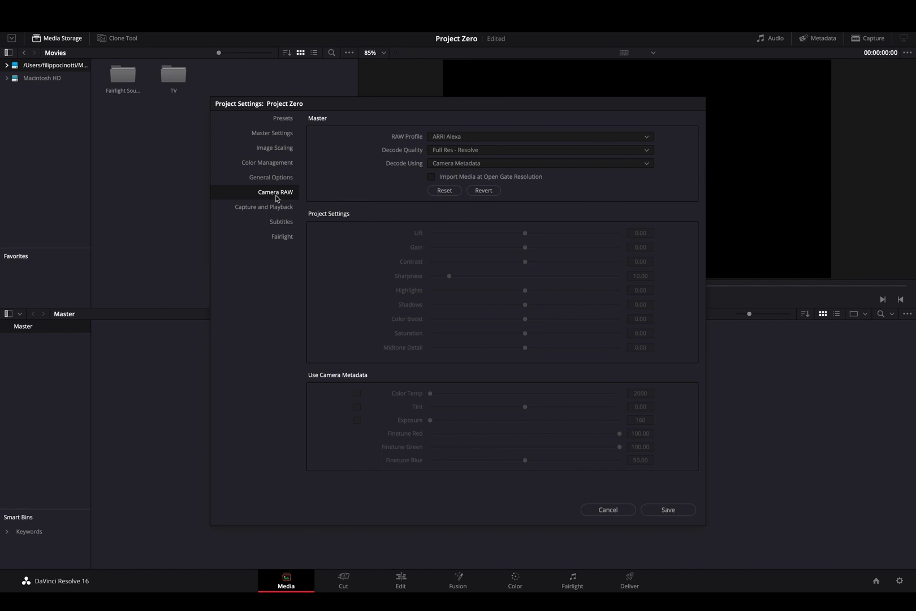
pyautogui.click(284, 137)
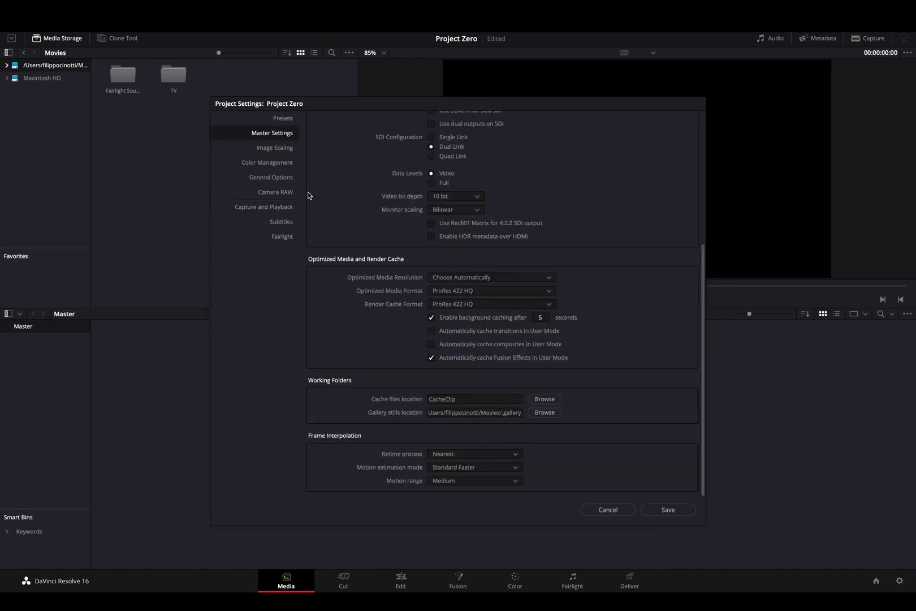
pyautogui.click(286, 162)
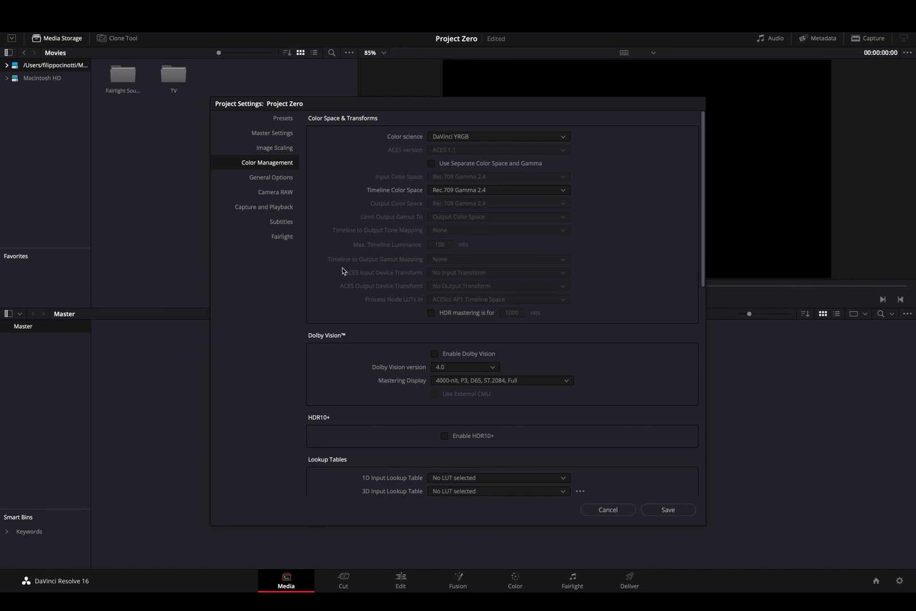
# Look through the RAW Profile, Decode Quality and Decode Using choices in the Camera RAW settings.
pyautogui.click(281, 193)
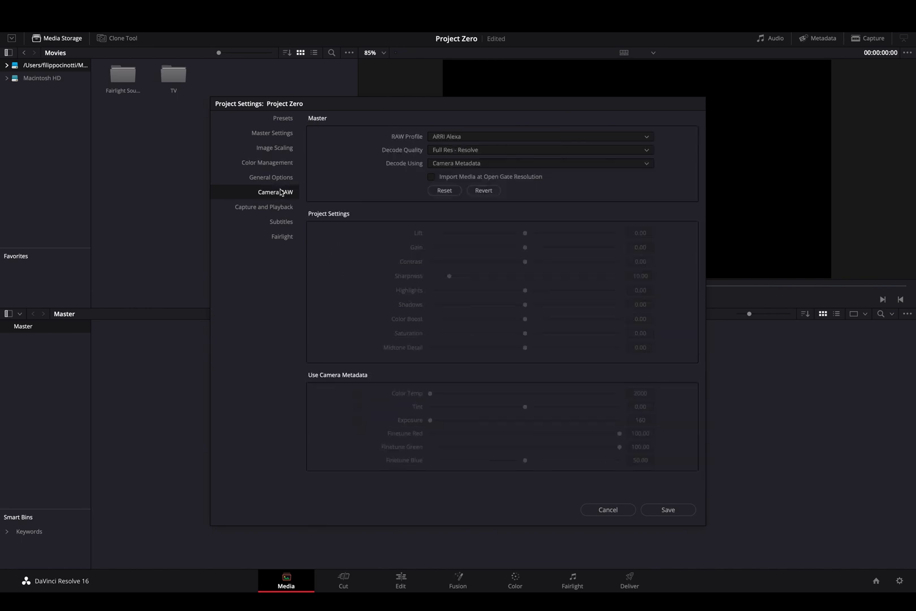
pyautogui.click(446, 137)
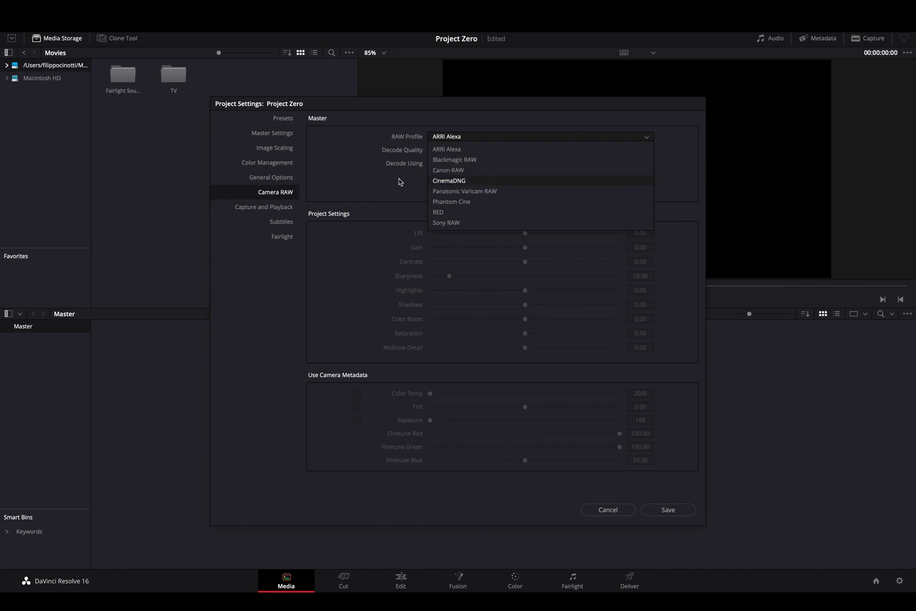
pyautogui.click(389, 201)
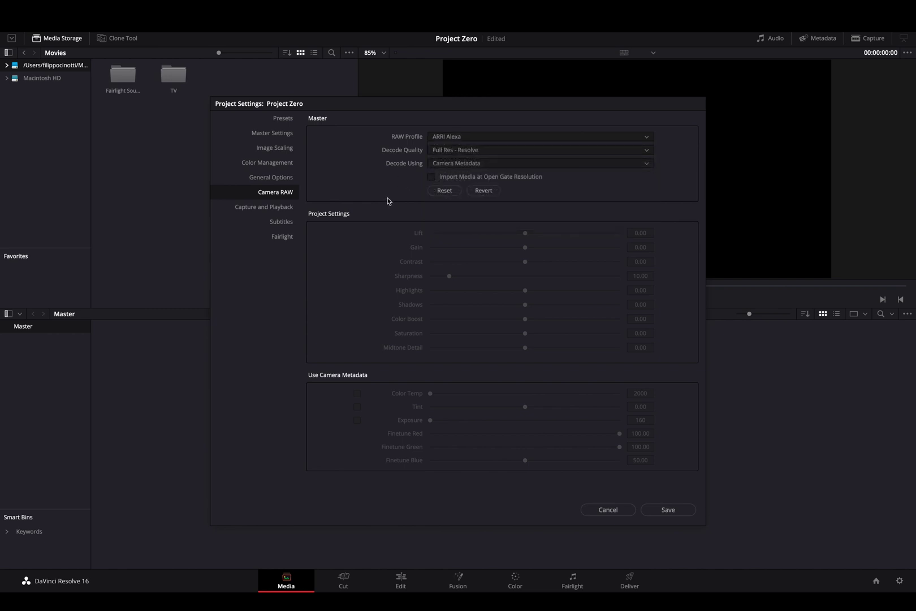
pyautogui.click(459, 150)
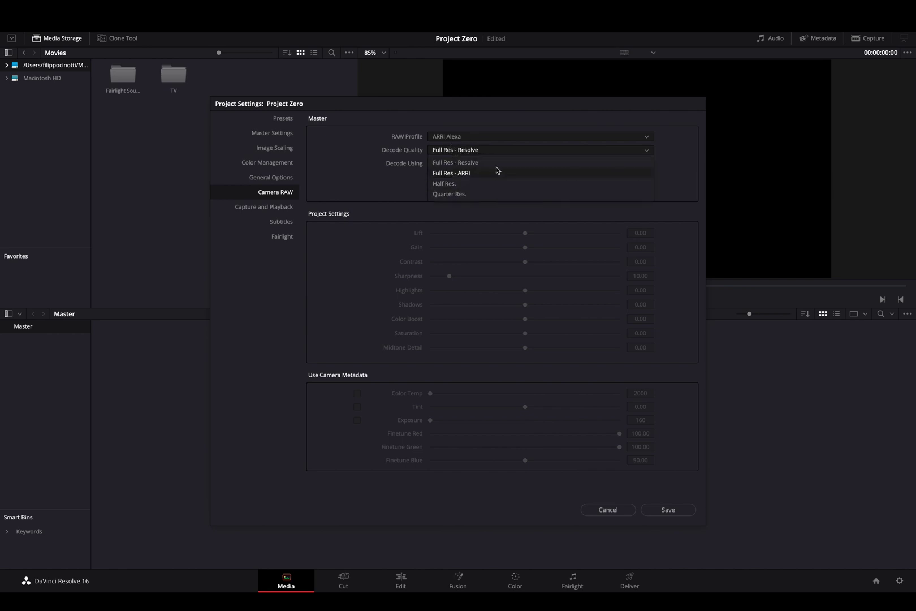
pyautogui.click(347, 196)
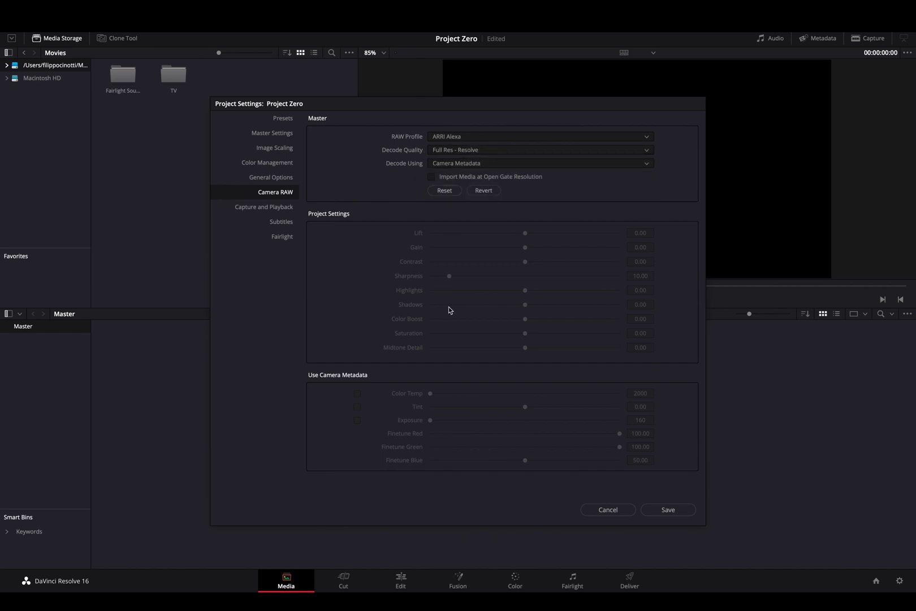
pyautogui.click(445, 165)
pyautogui.click(371, 156)
# Compare the Camera RAW settings of the Canon RAW, Blackmagic RAW and RED profiles, and restore ARRI Alexa as the RAW profile.
pyautogui.click(472, 141)
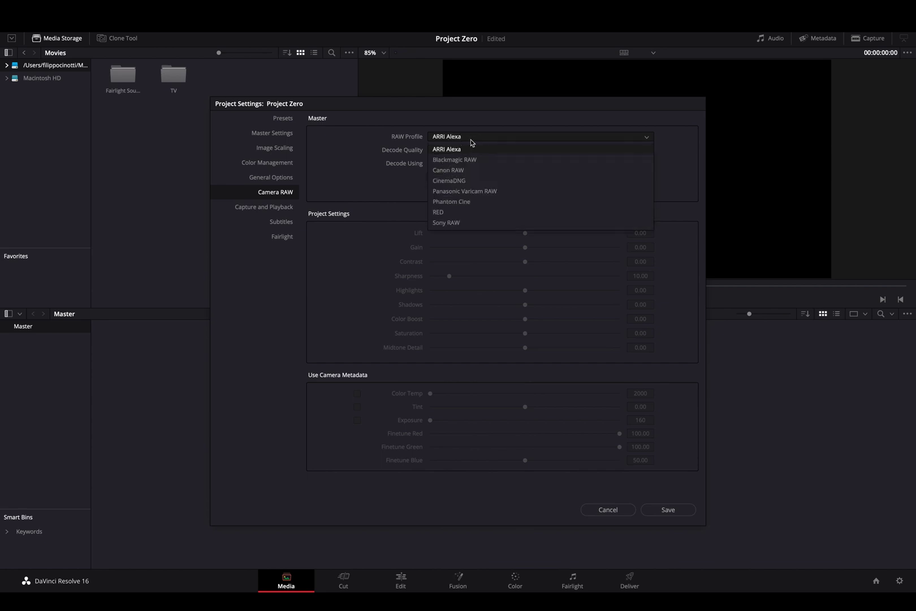
pyautogui.click(470, 168)
pyautogui.click(465, 139)
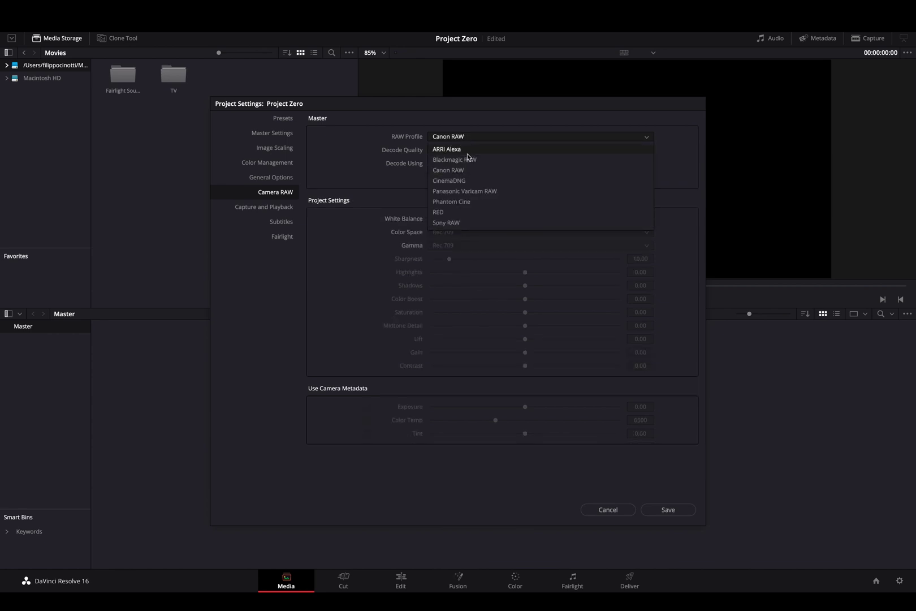
pyautogui.click(468, 158)
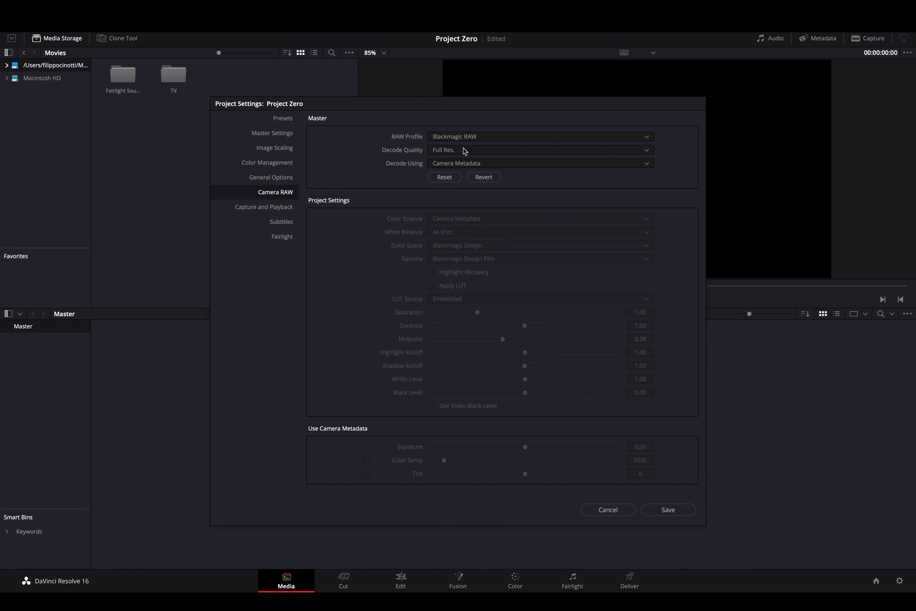
pyautogui.click(469, 136)
pyautogui.click(472, 211)
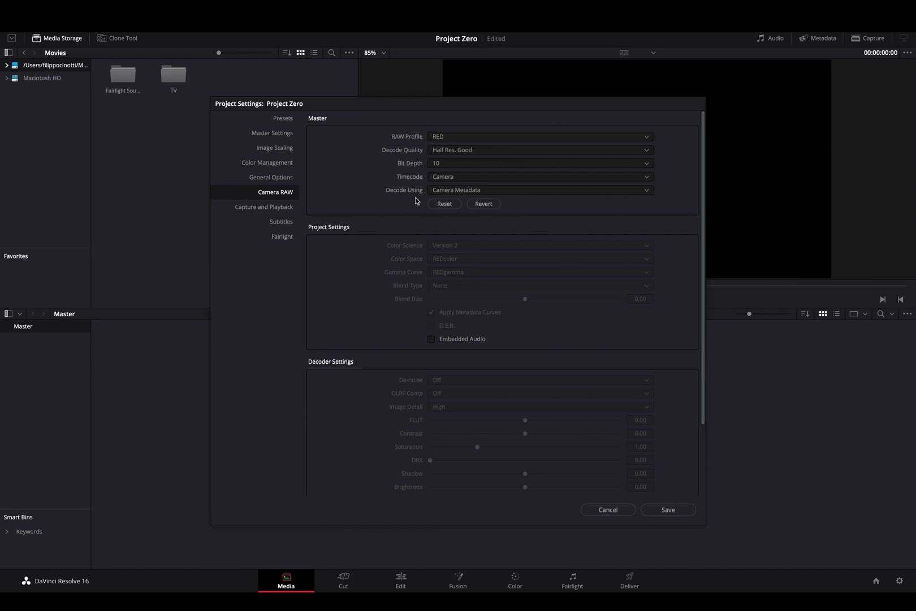
pyautogui.click(436, 137)
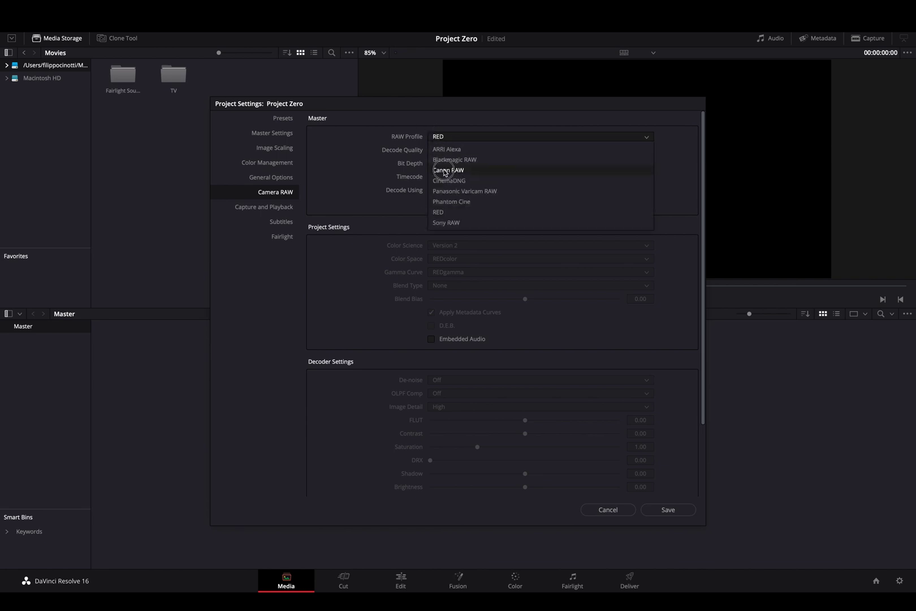
pyautogui.click(444, 170)
pyautogui.click(445, 139)
pyautogui.click(455, 161)
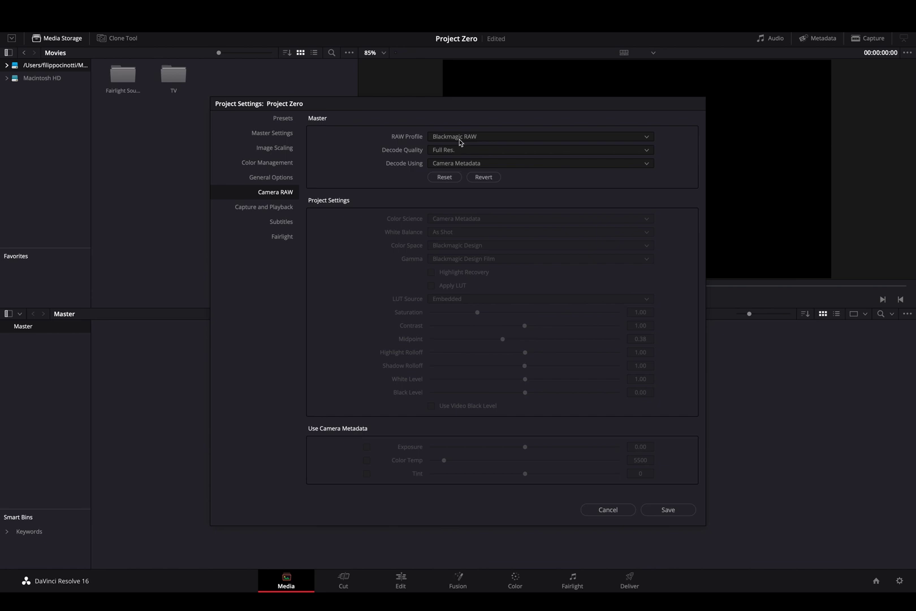
pyautogui.click(460, 140)
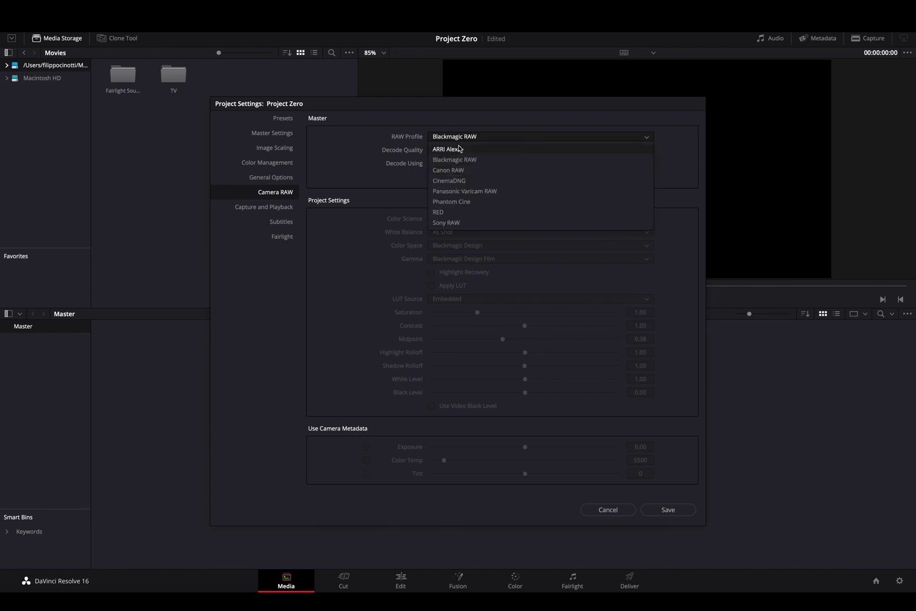
pyautogui.click(452, 148)
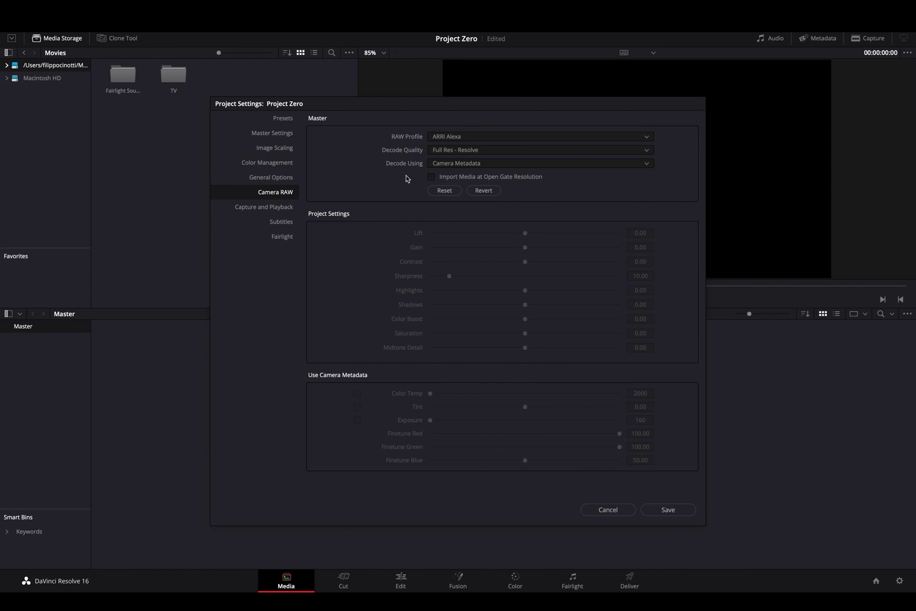
# Review the Capture and Playback settings down to Playout, and look at the Subtitles and Fairlight settings.
pyautogui.click(287, 208)
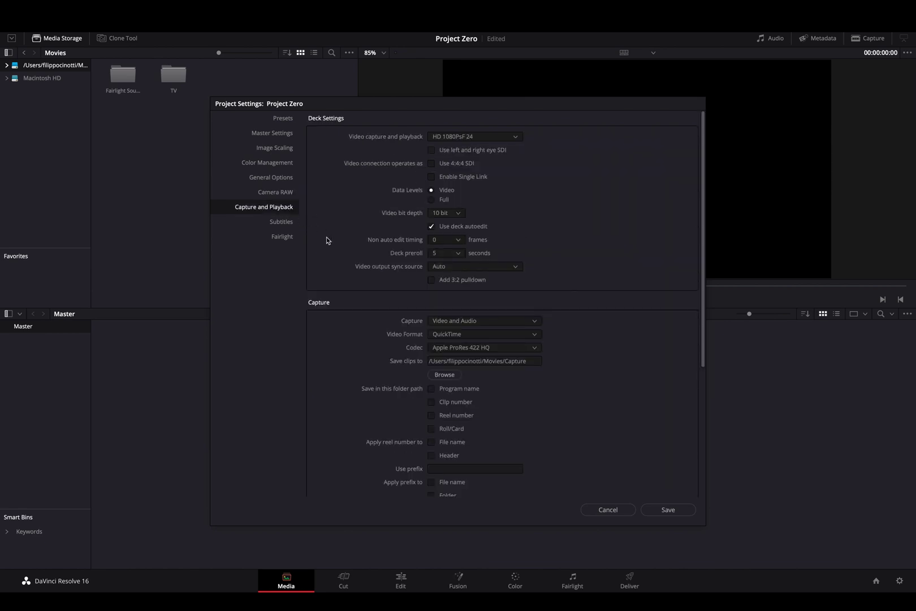
pyautogui.scroll(-5, 338, 267)
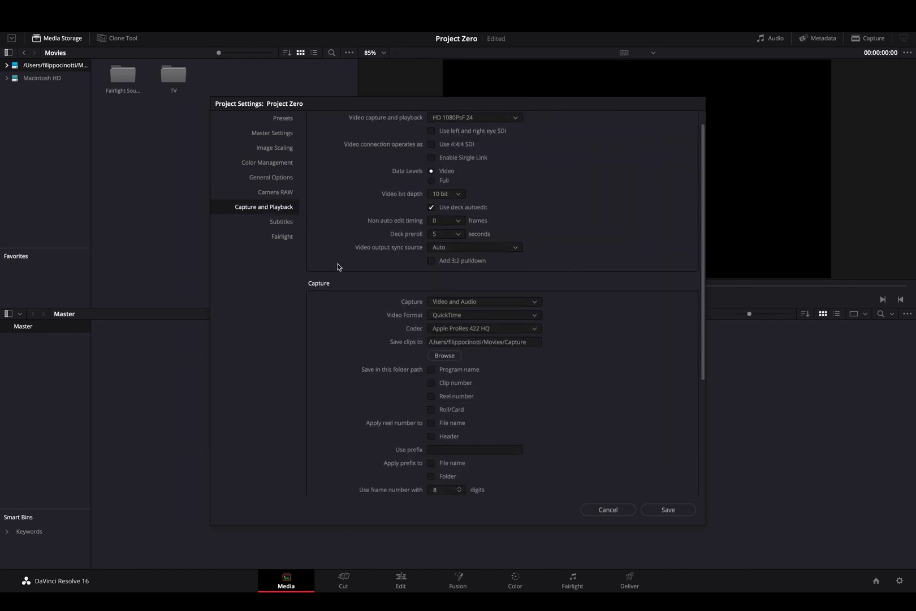
pyautogui.scroll(5, 338, 267)
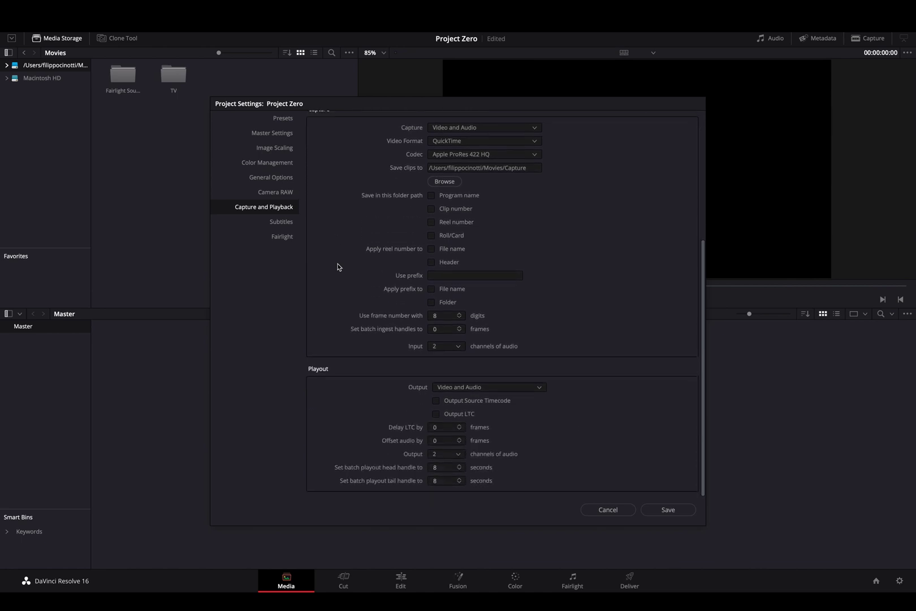
pyautogui.click(293, 221)
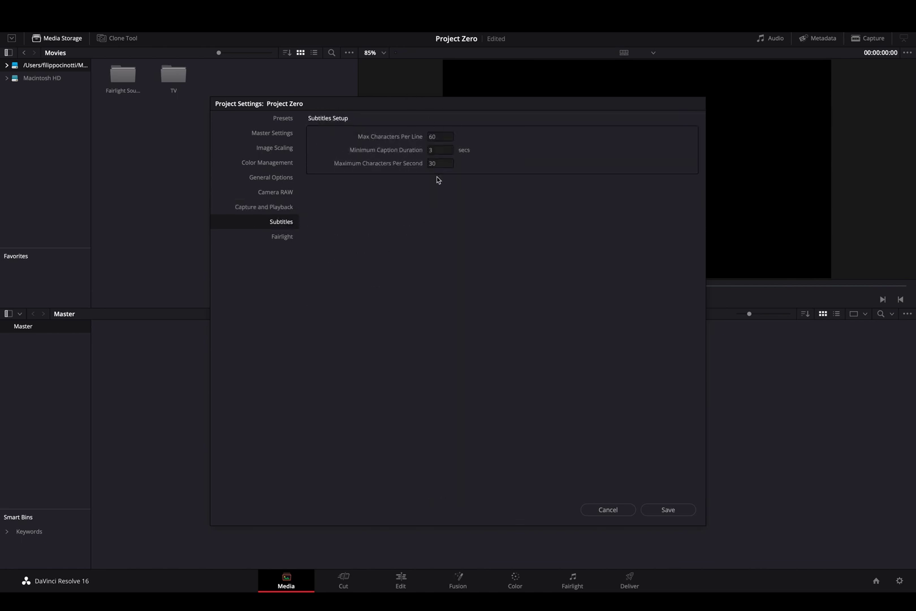
pyautogui.click(281, 239)
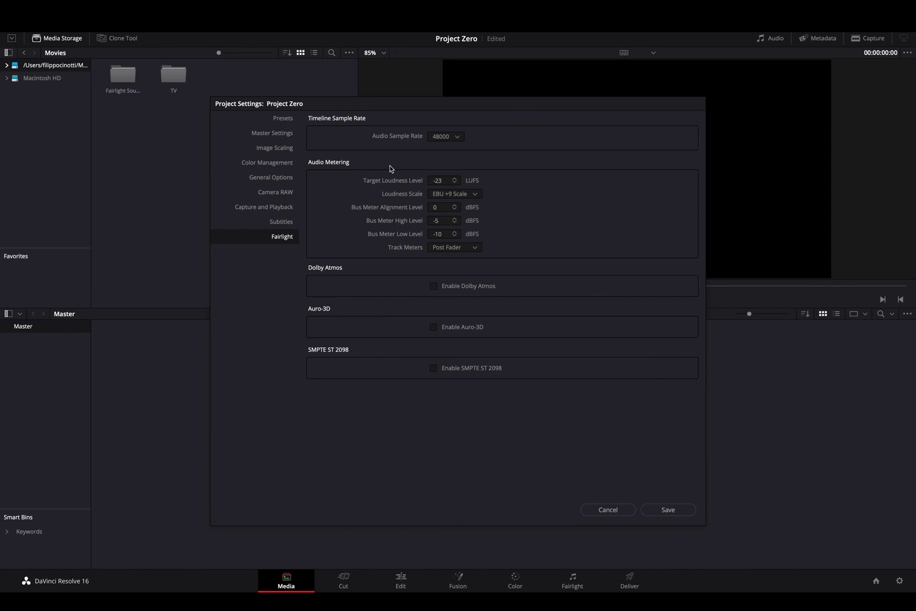
# Look at the project presets and the Master Settings, and close the project settings without saving.
pyautogui.click(284, 120)
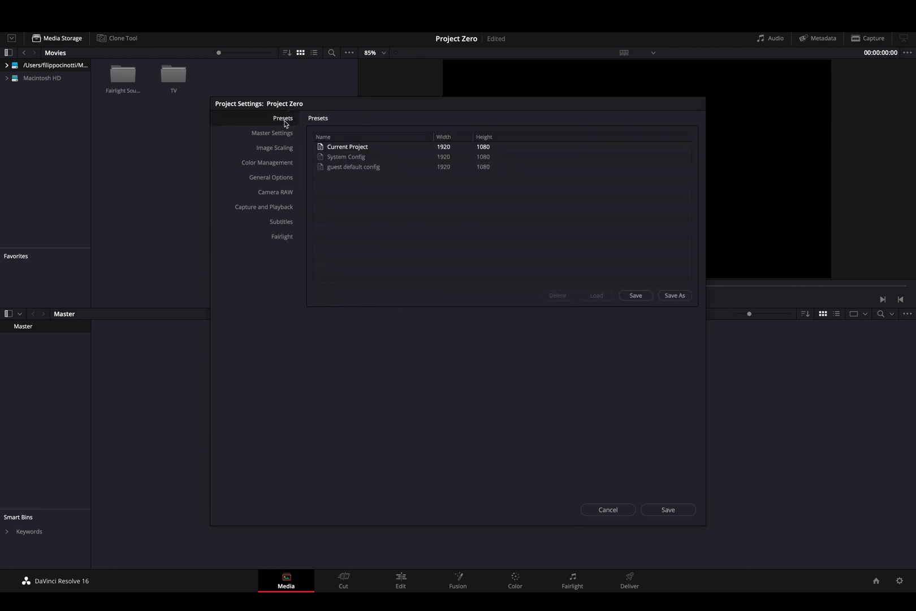
pyautogui.click(283, 133)
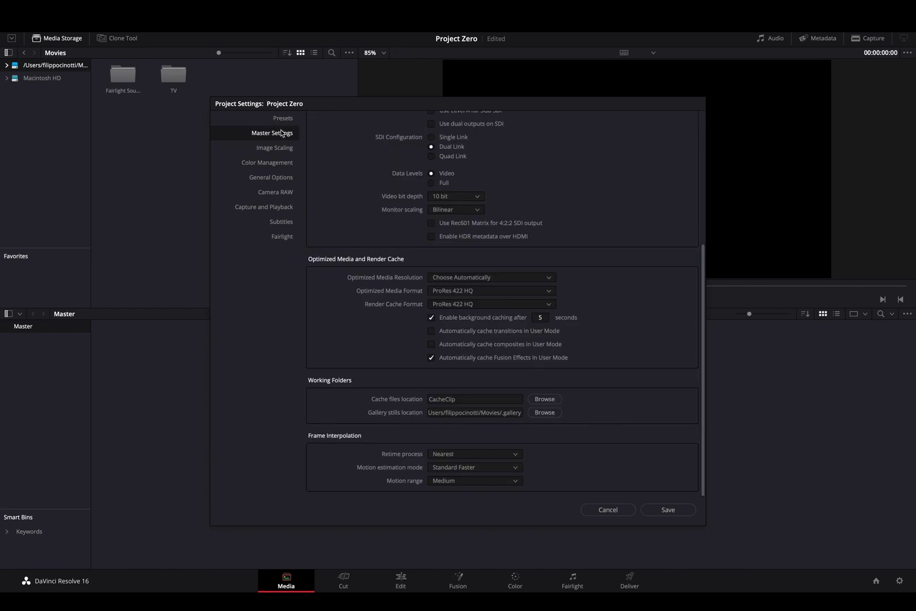
pyautogui.scroll(5, 339, 229)
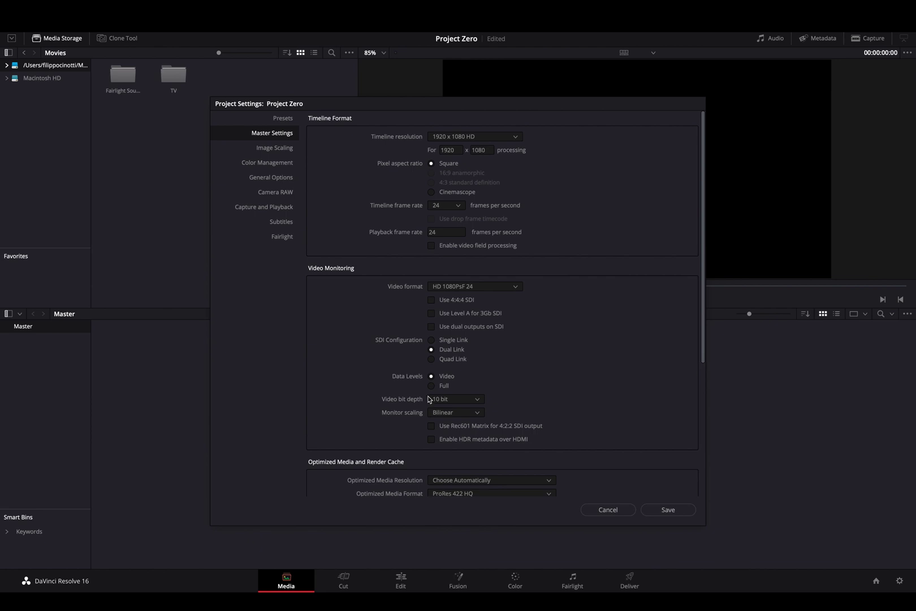
pyautogui.click(608, 510)
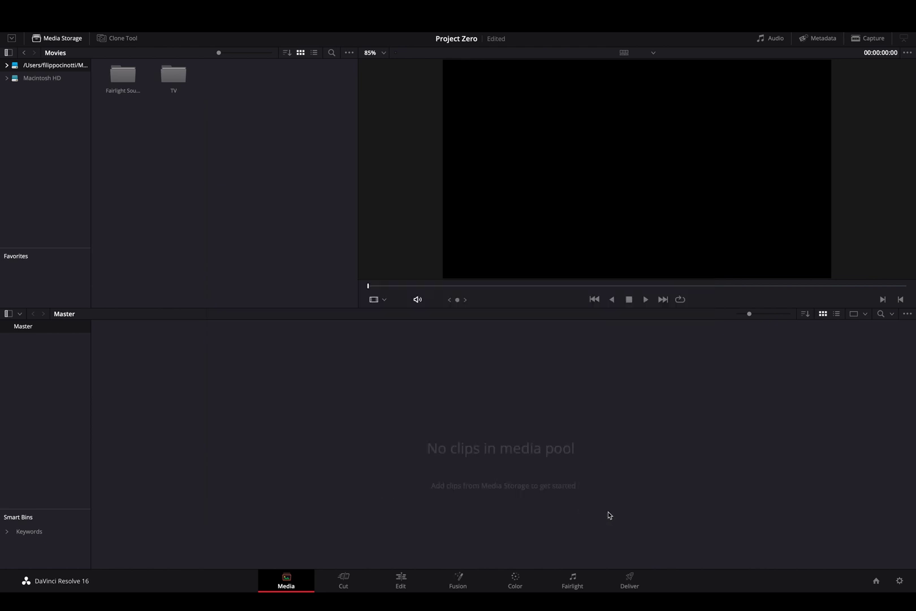
# Open the system preferences to view the Memory and GPU configuration, and close them without saving.
pyautogui.click(51, 26)
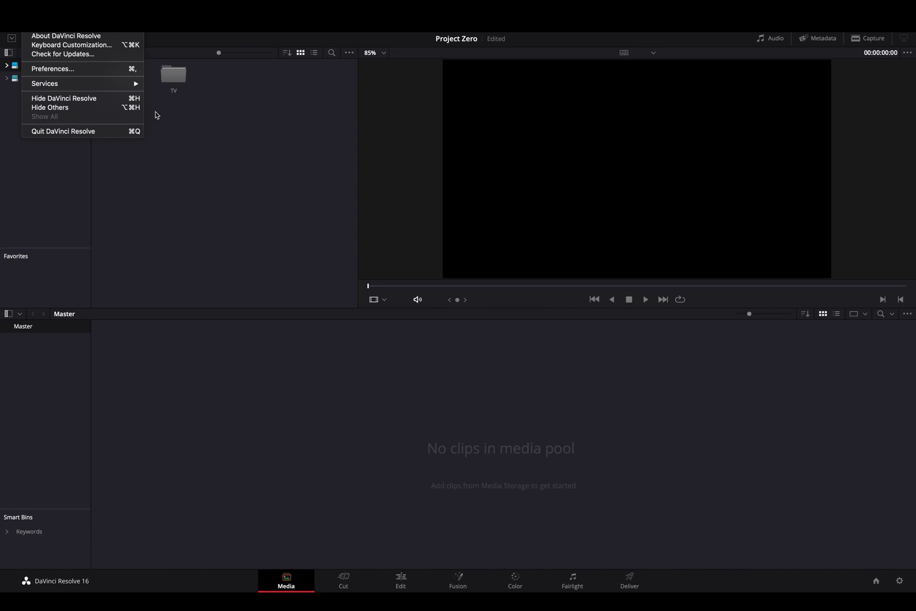
pyautogui.click(79, 70)
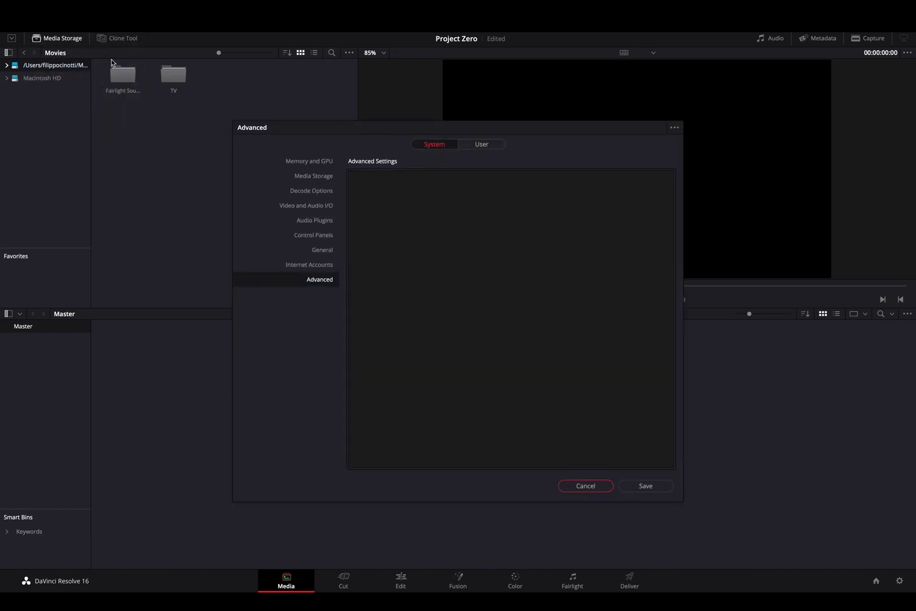
pyautogui.click(322, 162)
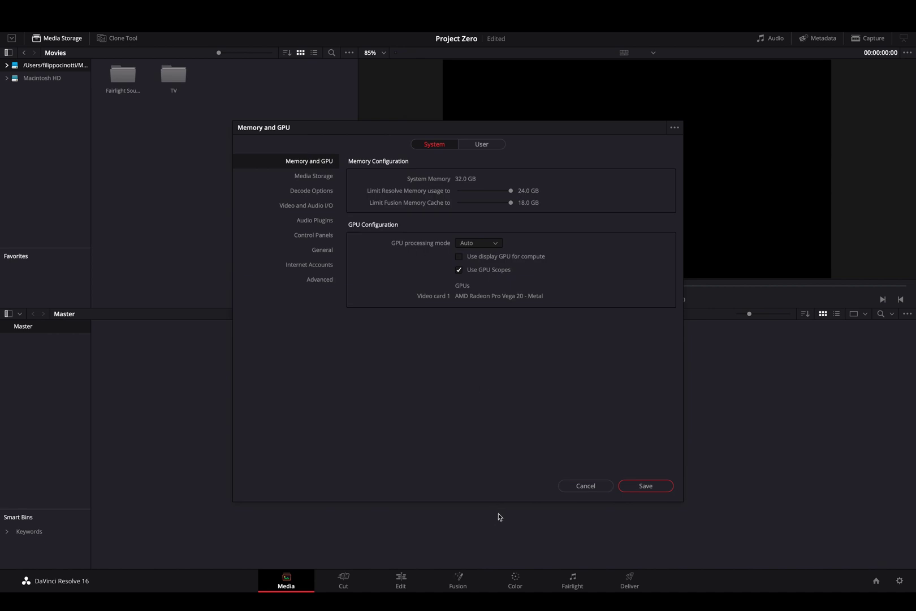
pyautogui.click(573, 488)
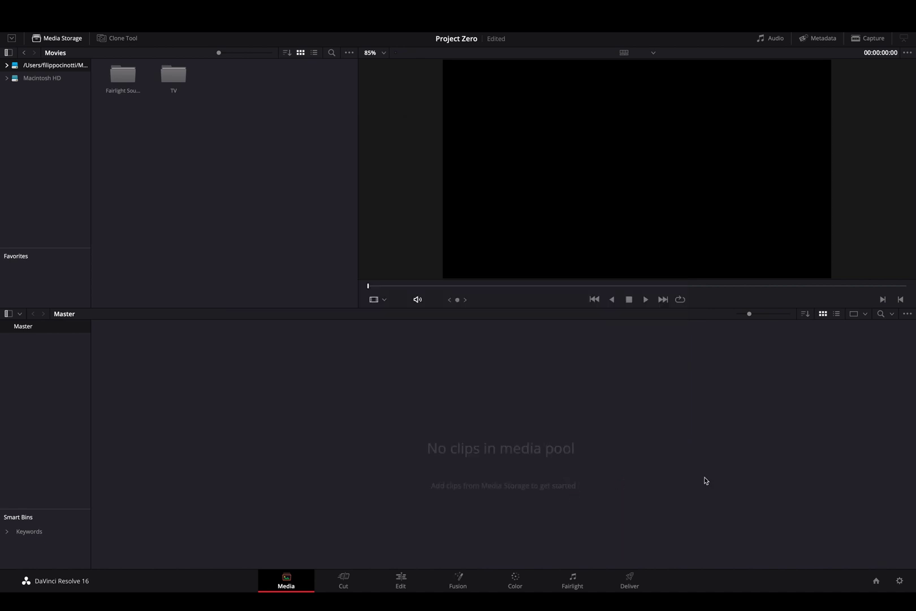
# Reopen the project settings to review the Master Settings and the presets list, and close them without saving.
pyautogui.click(899, 581)
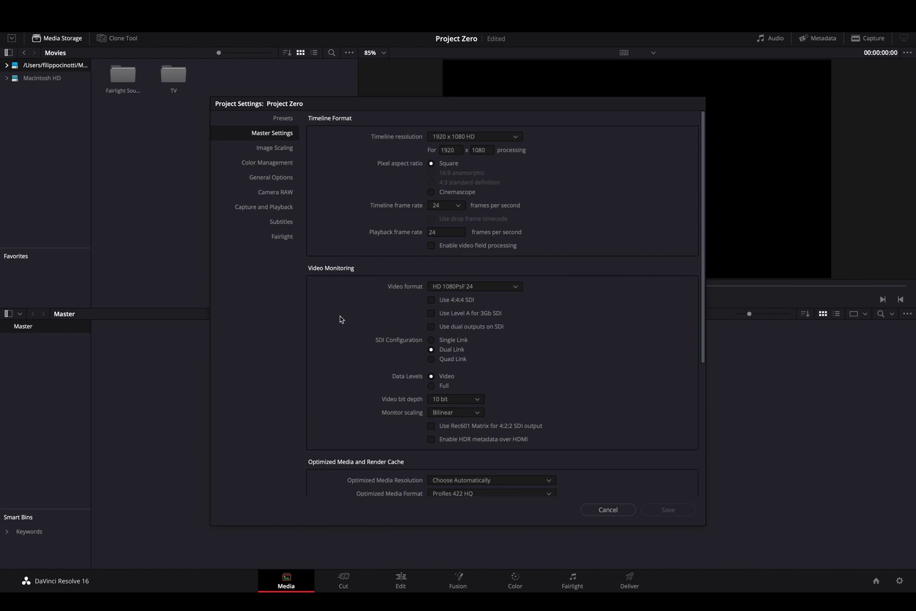
pyautogui.scroll(-5, 334, 356)
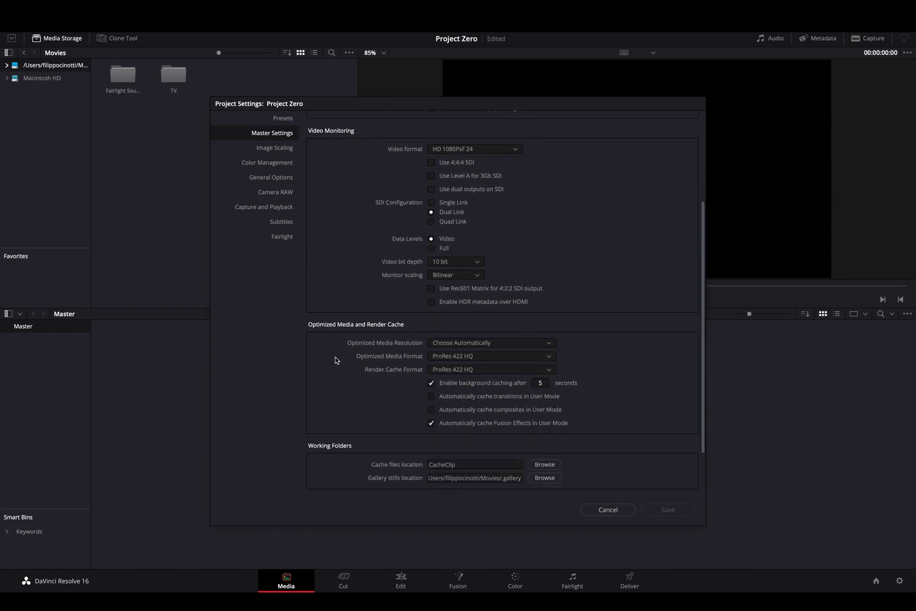
pyautogui.scroll(5, 334, 357)
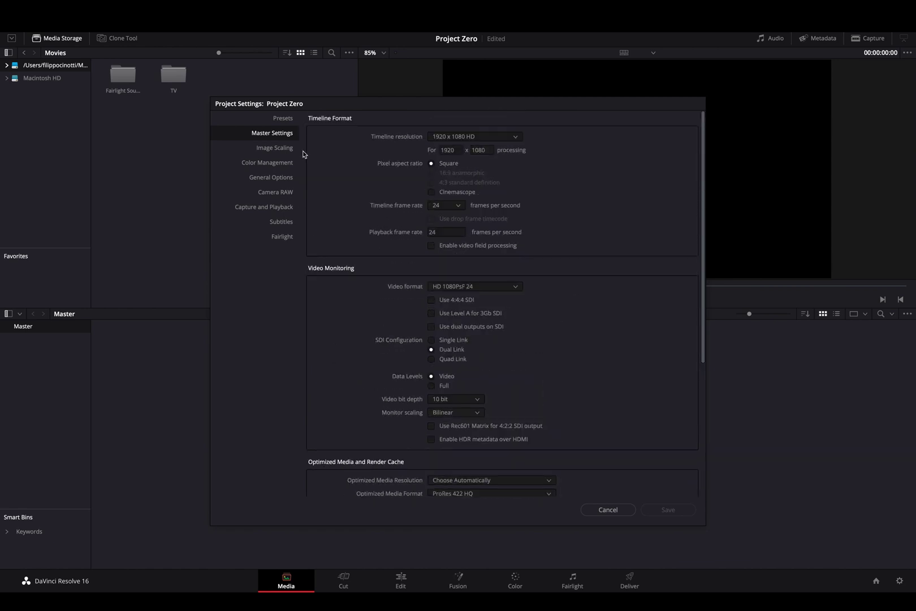
pyautogui.click(271, 117)
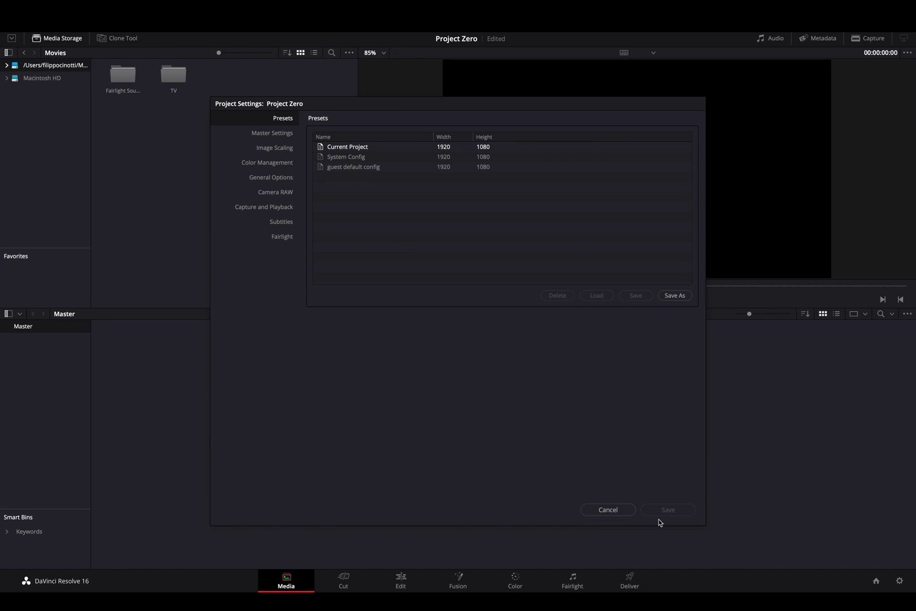
pyautogui.click(608, 510)
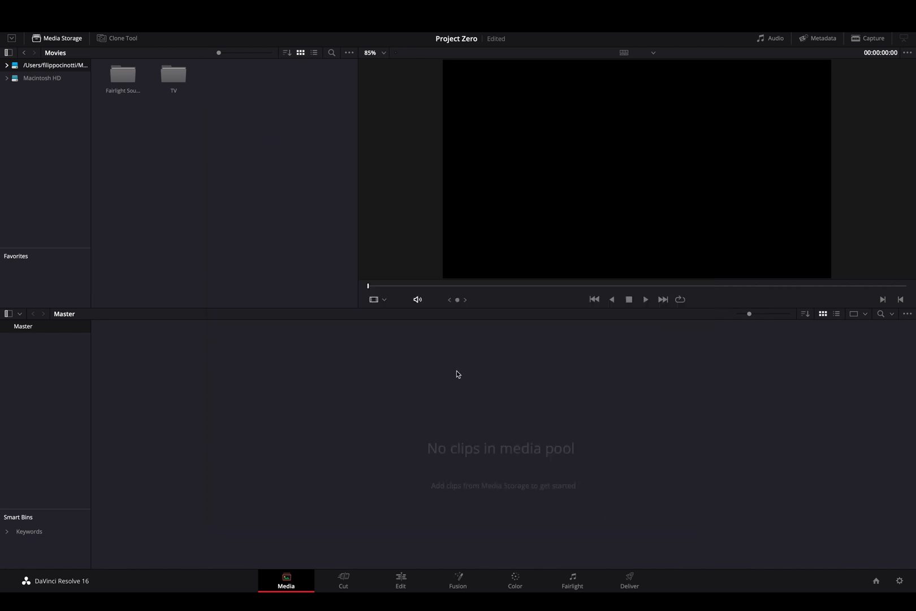